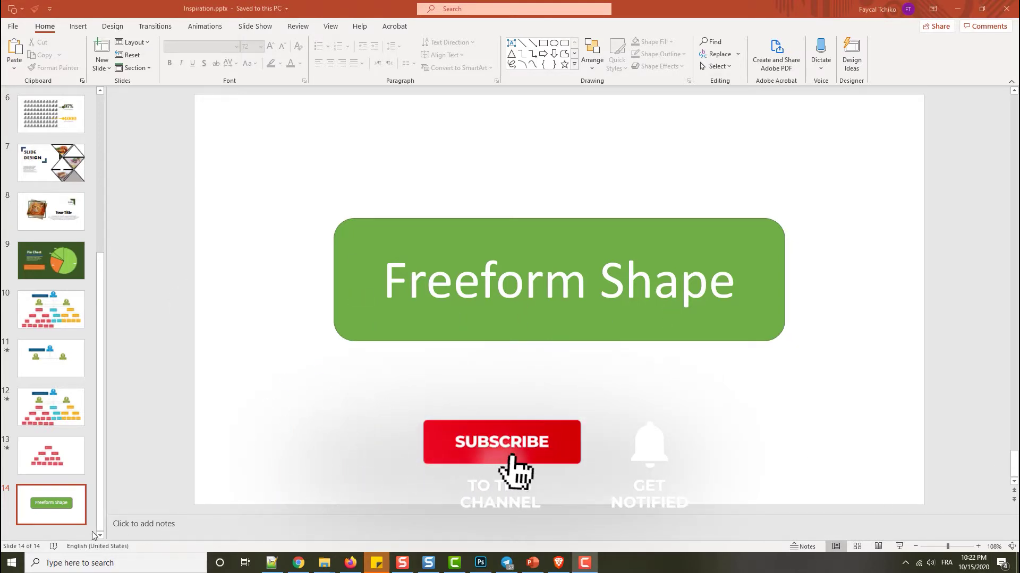
# Step: Add a new blank slide 15 after slide 14, deleting its placeholders
pyautogui.rightClick(75, 531)
pyautogui.click(155, 444)
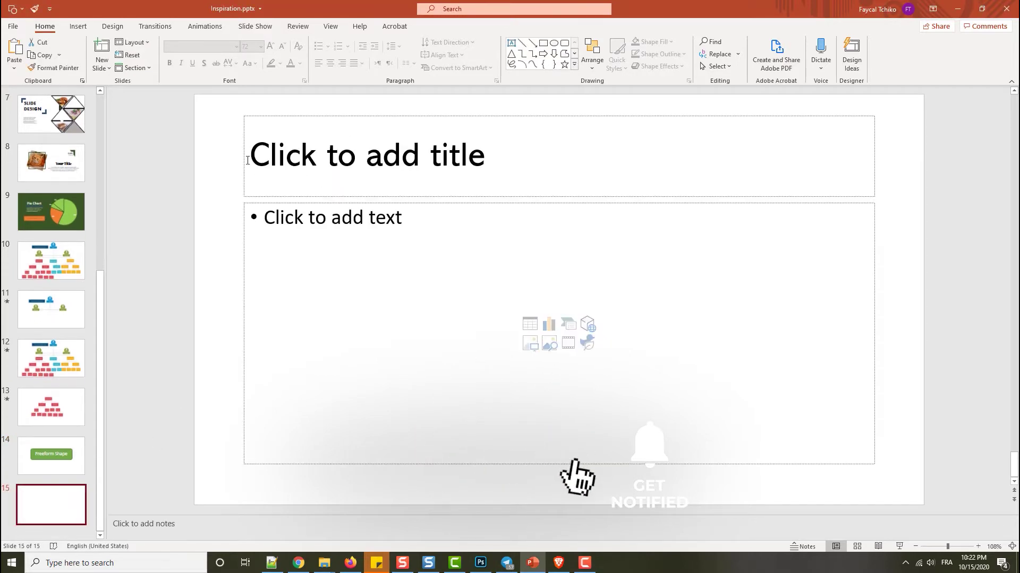
pyautogui.hotkey('ctrl', 'a')
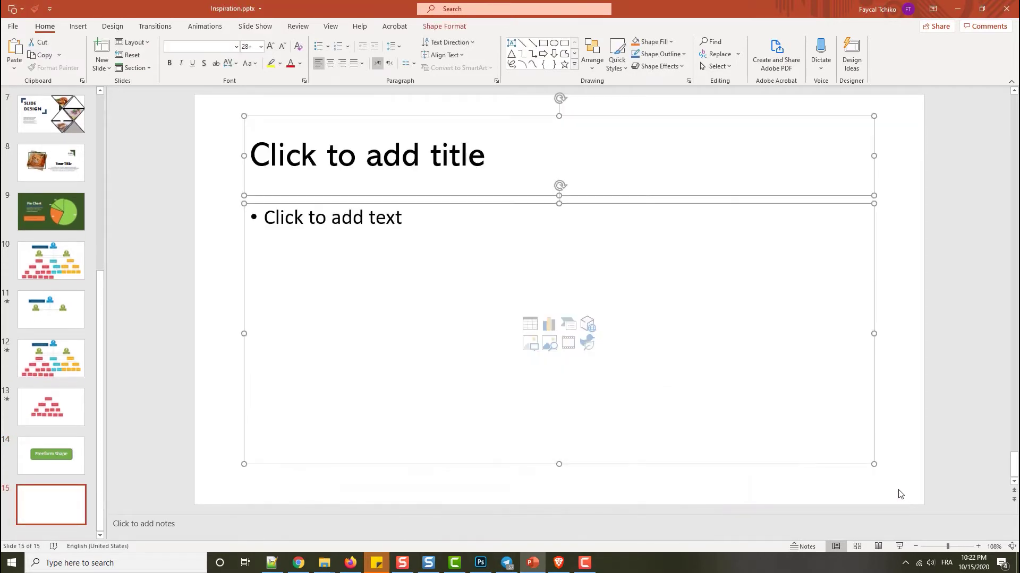
pyautogui.press('Delete')
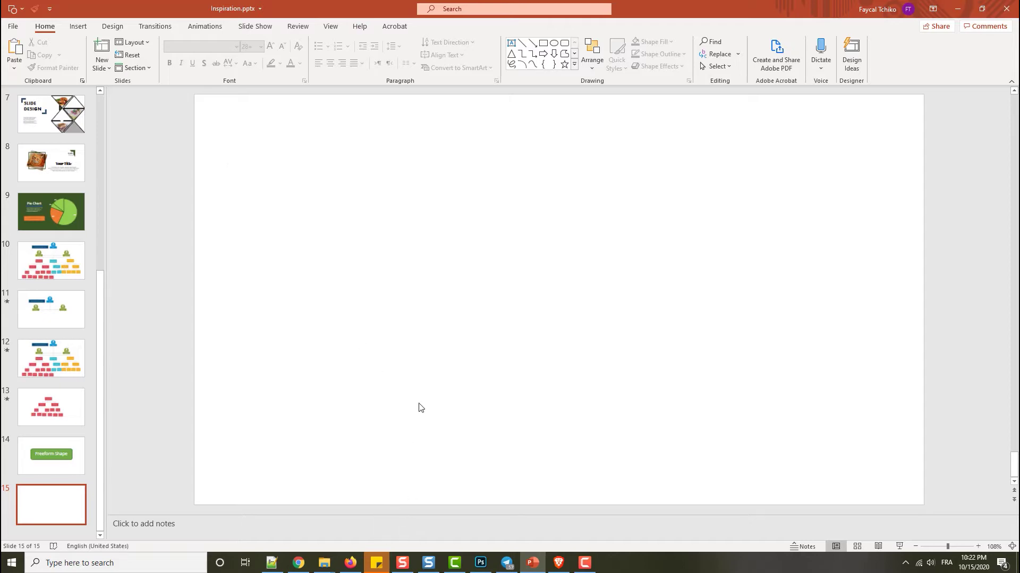
# Step: Screen-clip the dark green, gray, white and blue palette and crop it to half height
pyautogui.click(558, 563)
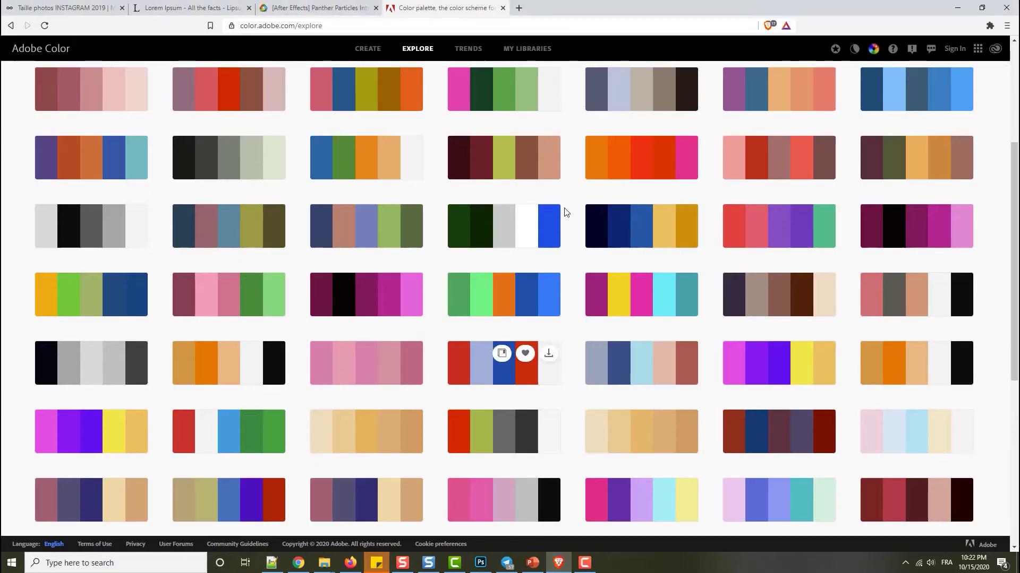
pyautogui.click(532, 563)
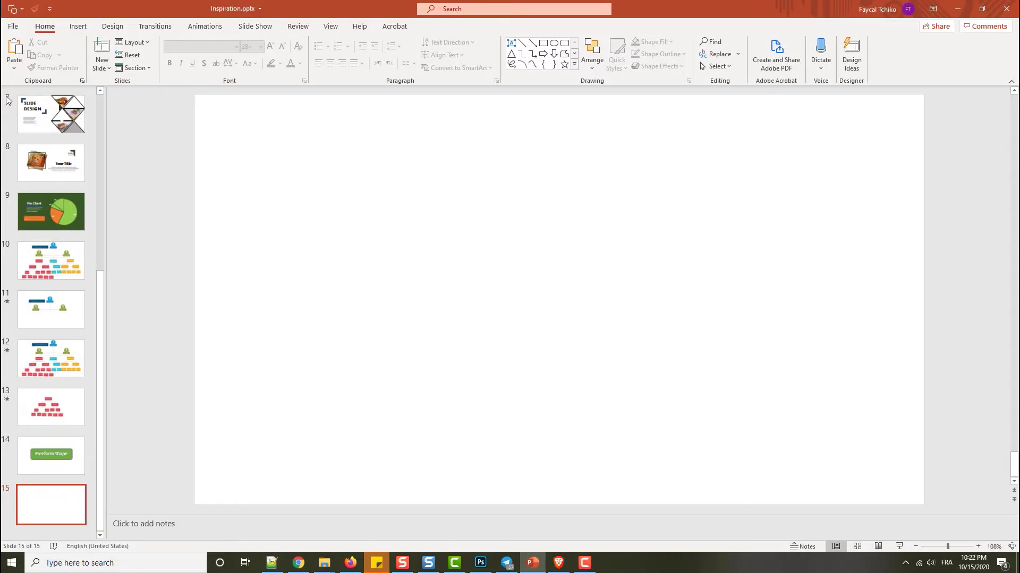
pyautogui.click(78, 27)
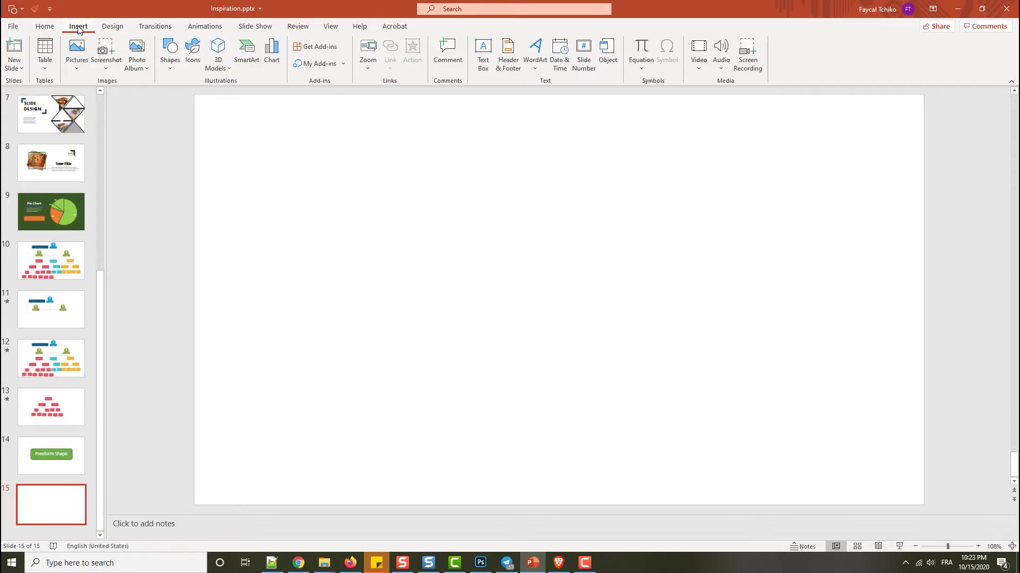
pyautogui.click(105, 56)
pyautogui.click(130, 215)
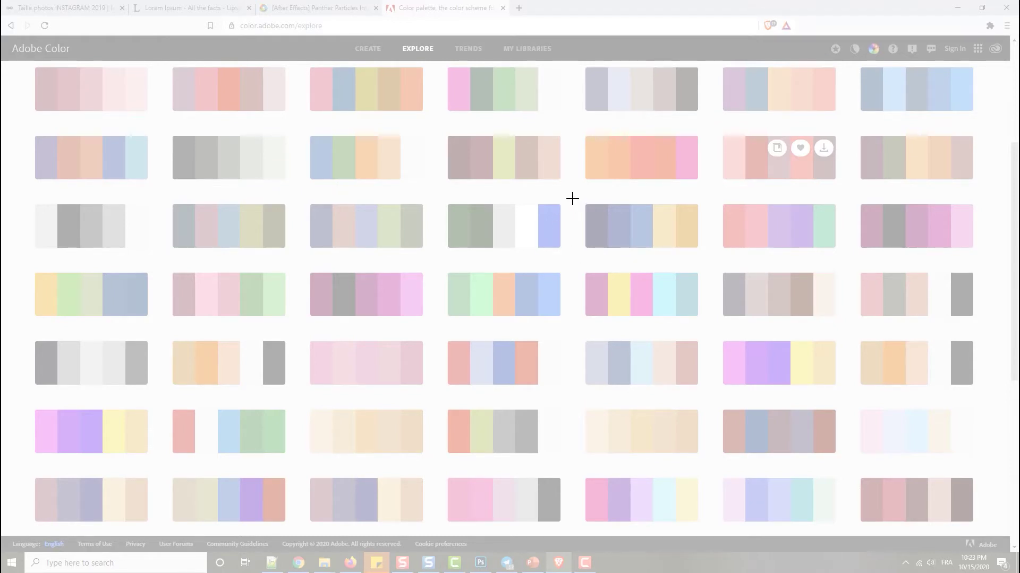
pyautogui.moveTo(572, 197); pyautogui.dragTo(438, 263)
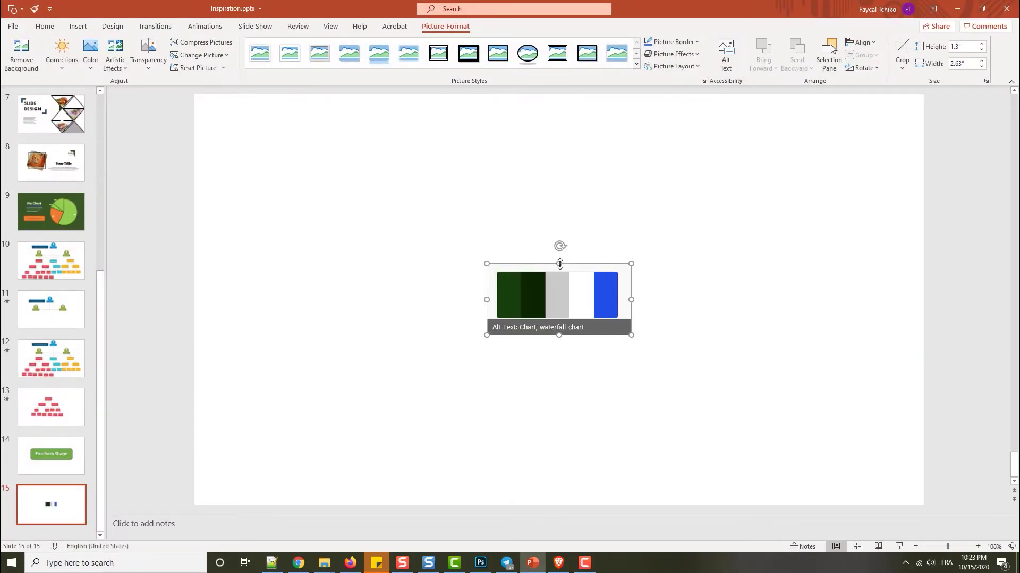
pyautogui.moveTo(559, 263); pyautogui.dragTo(551, 516)
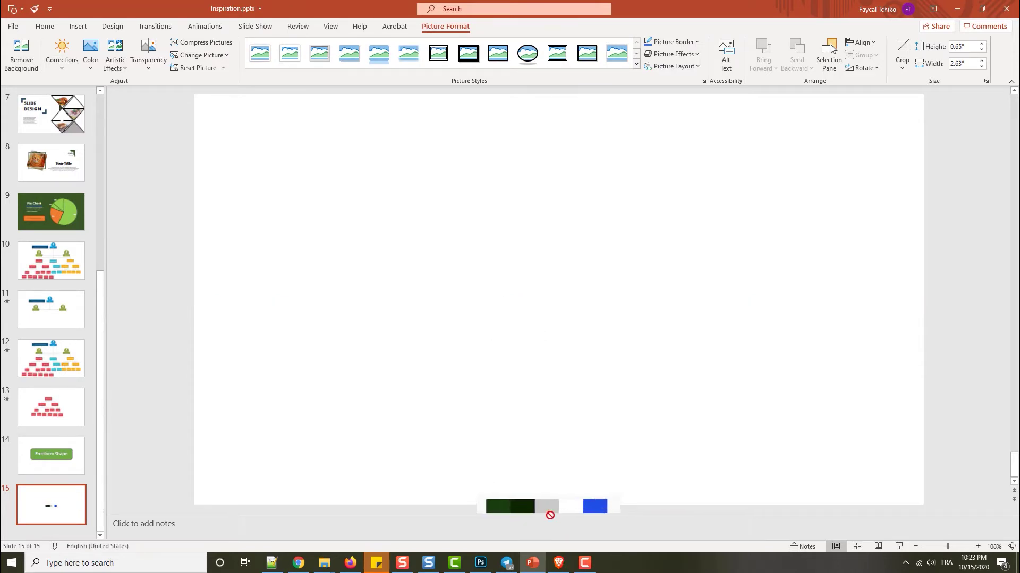
# Step: Park the palette picture just below slide 15
pyautogui.click(915, 546)
pyautogui.moveTo(580, 322)
pyautogui.mouseDown()
pyautogui.moveTo(584, 471)
pyautogui.moveTo(561, 507)
pyautogui.mouseUp()
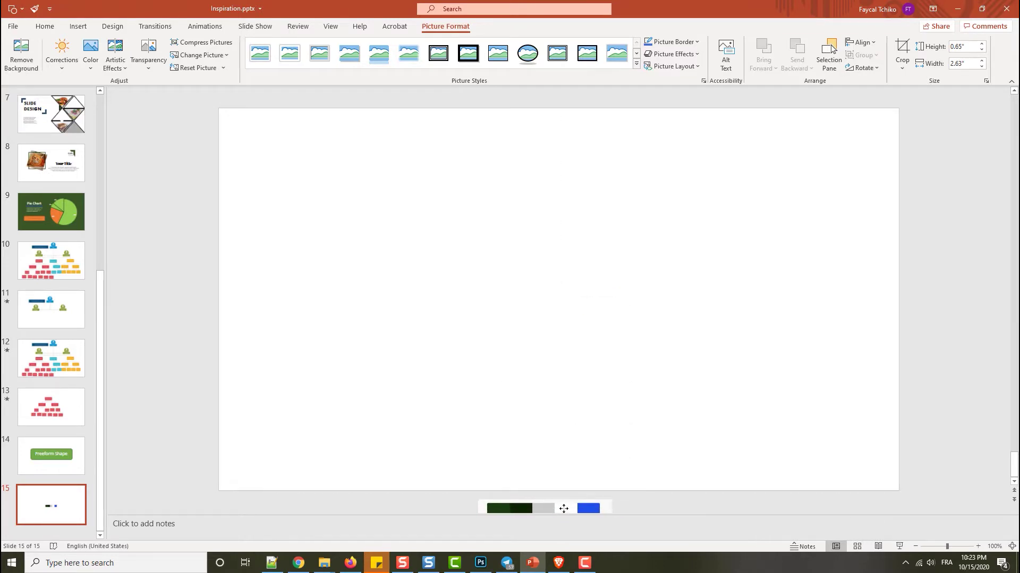
pyautogui.click(915, 546)
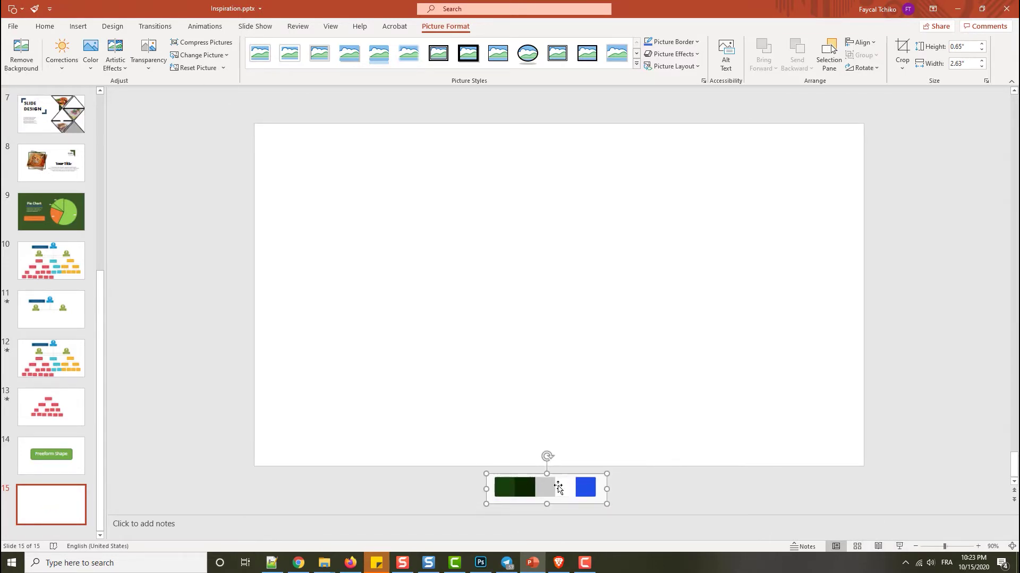
pyautogui.moveTo(557, 486); pyautogui.dragTo(563, 490)
pyautogui.click(637, 425)
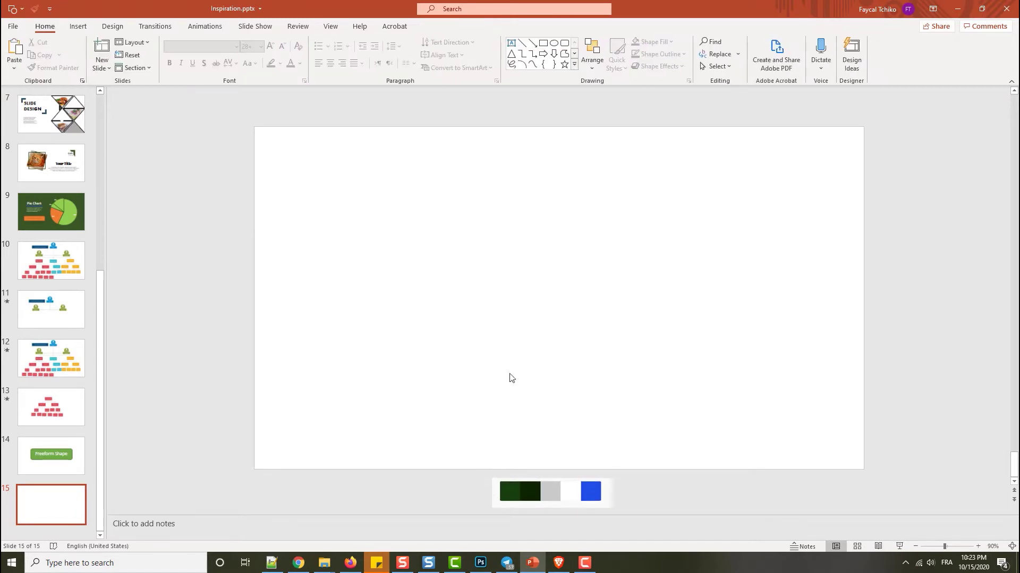
pyautogui.click(79, 32)
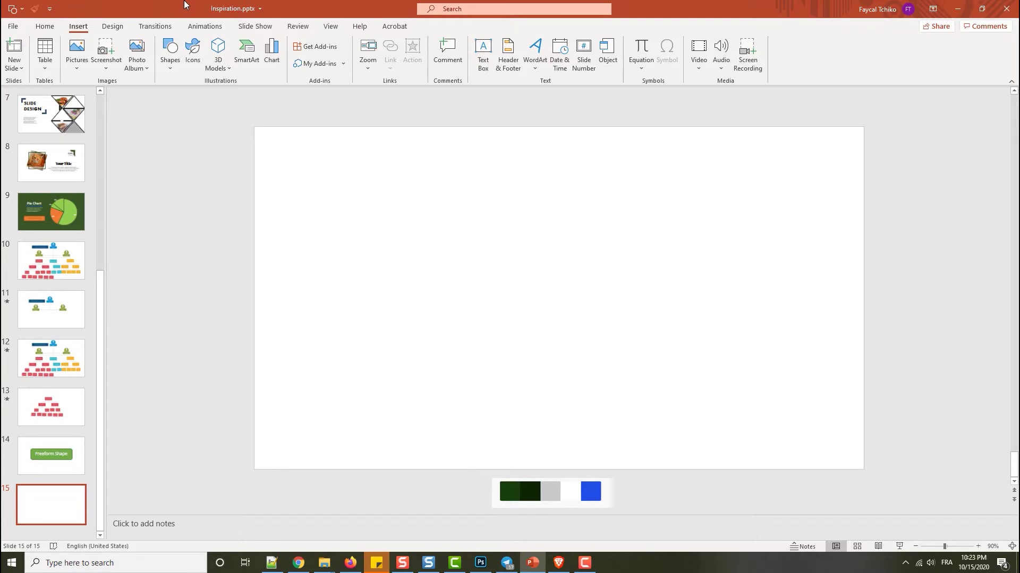
# Step: Insert the stock image of a suited man checking his wristwatch onto slide 15
pyautogui.click(74, 64)
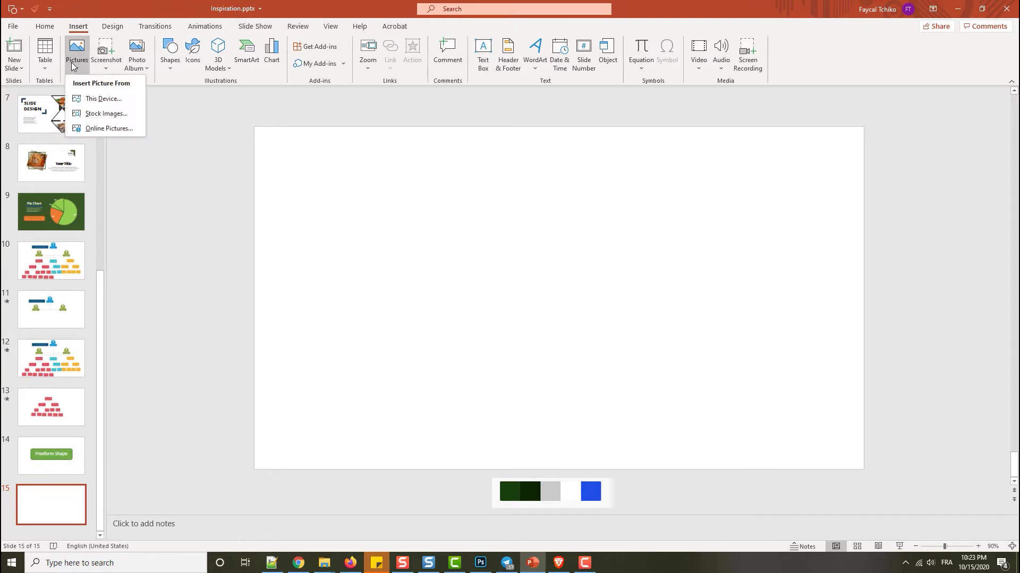
pyautogui.click(101, 113)
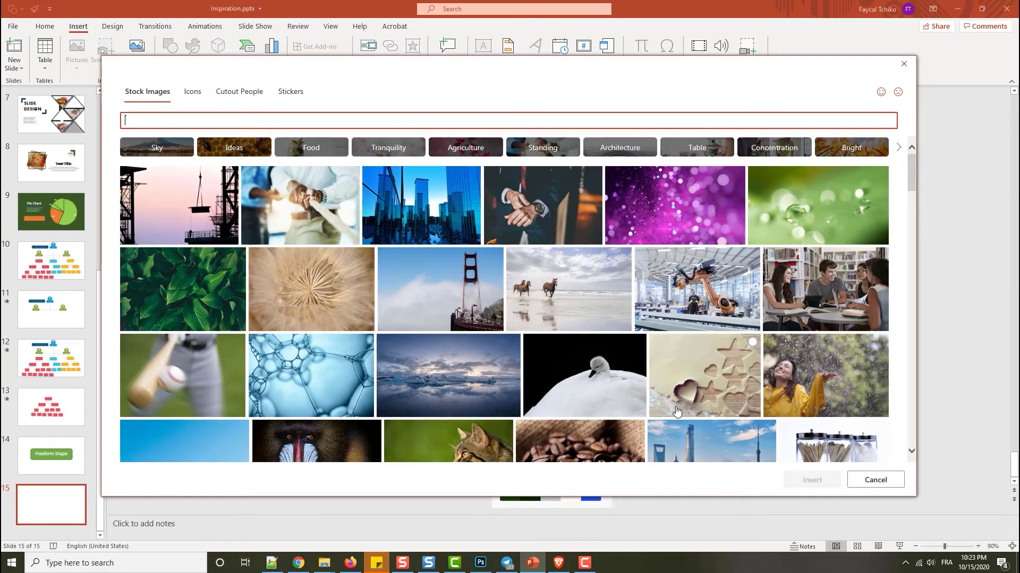
pyautogui.click(548, 203)
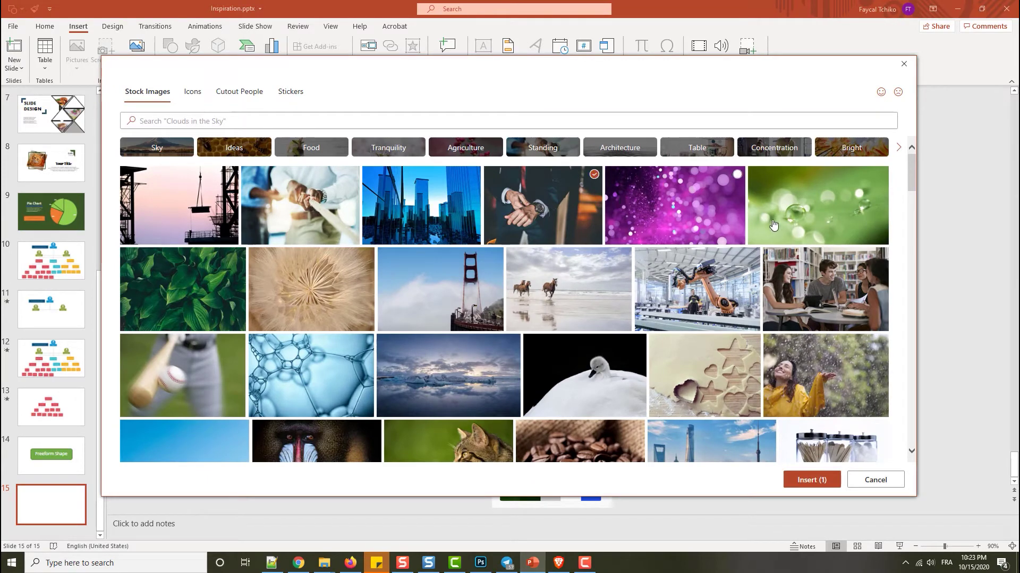
pyautogui.click(811, 480)
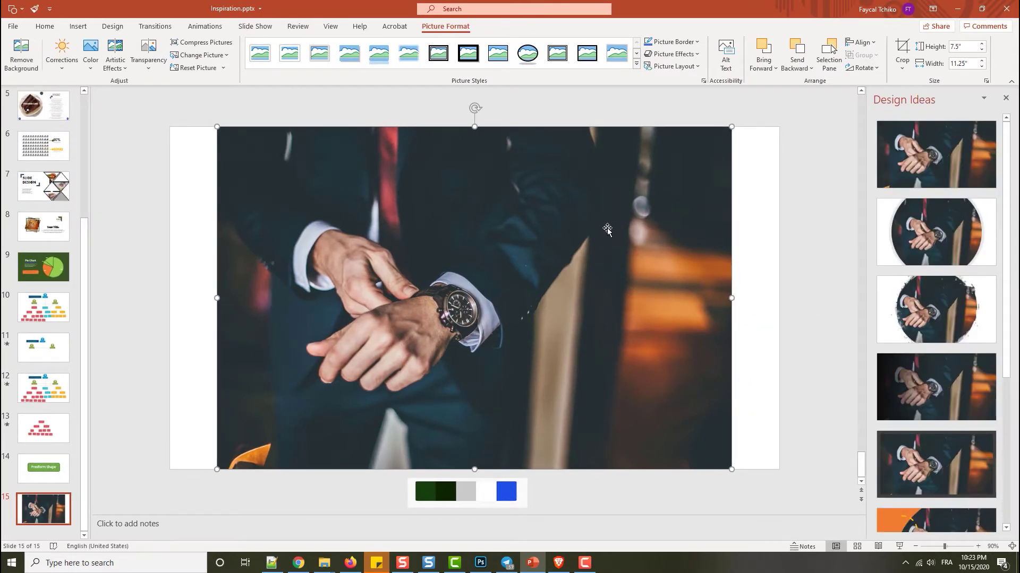
# Step: Crop away the right part of the watch photo, shifting it left within the crop
pyautogui.click(903, 47)
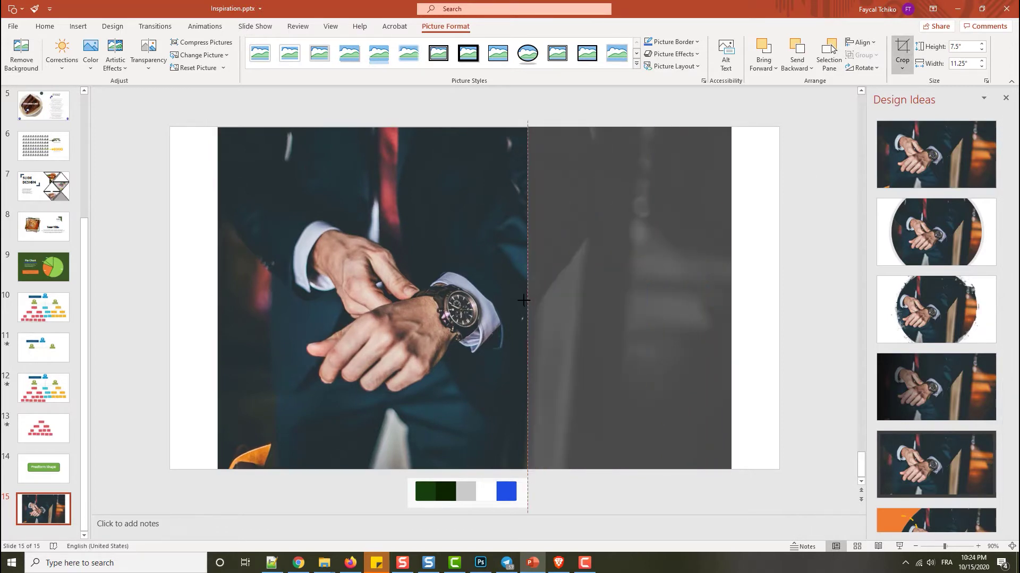
pyautogui.moveTo(717, 296); pyautogui.dragTo(499, 297)
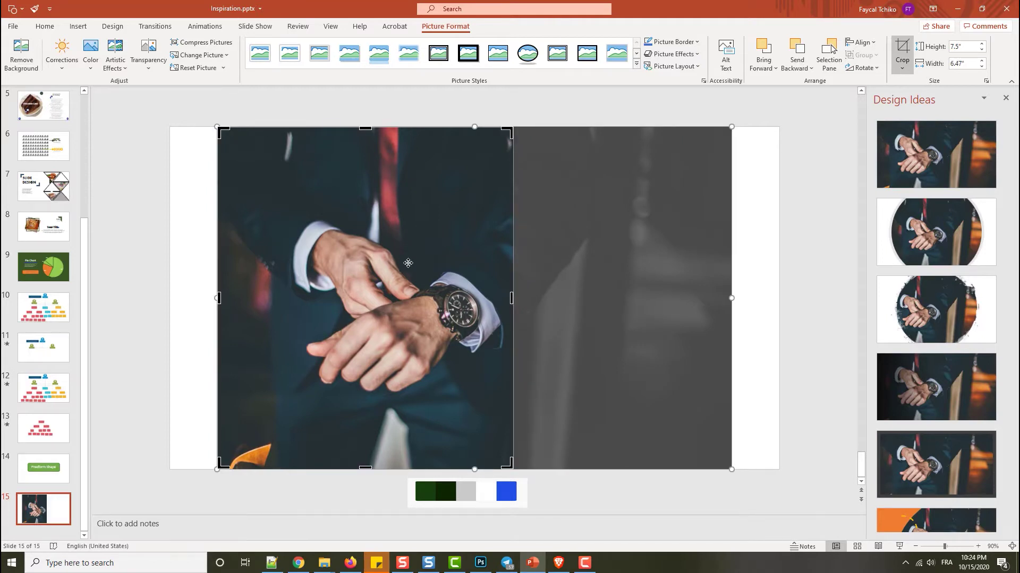
pyautogui.moveTo(437, 261)
pyautogui.mouseDown()
pyautogui.moveTo(370, 265)
pyautogui.moveTo(429, 259)
pyautogui.moveTo(379, 255)
pyautogui.mouseUp()
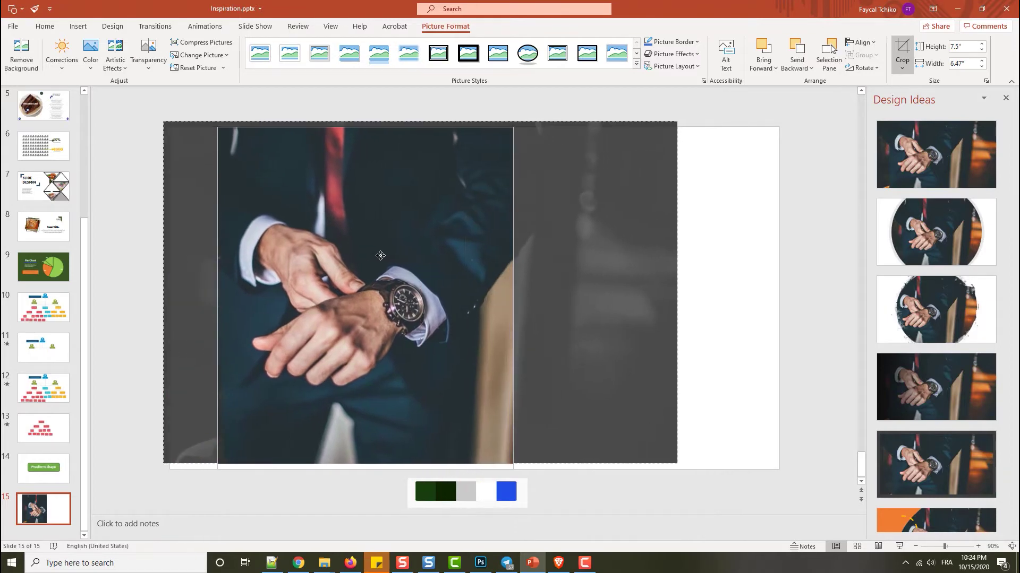
pyautogui.click(702, 249)
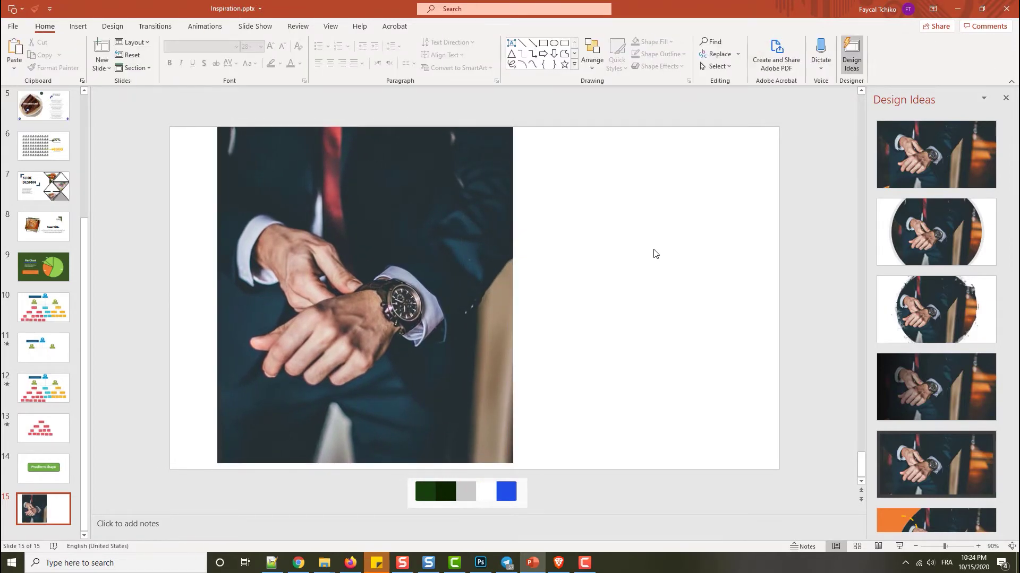
# Step: Fit the cropped photo to the slide's left, top and bottom edges at 7.62" by 6.51"
pyautogui.moveTo(427, 306); pyautogui.dragTo(380, 309)
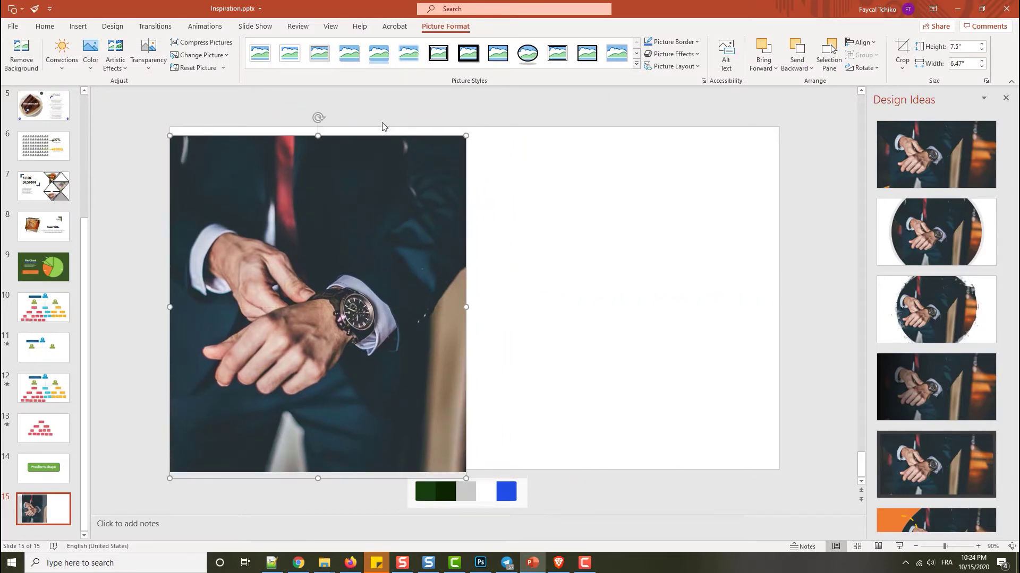
pyautogui.moveTo(328, 175); pyautogui.dragTo(328, 165)
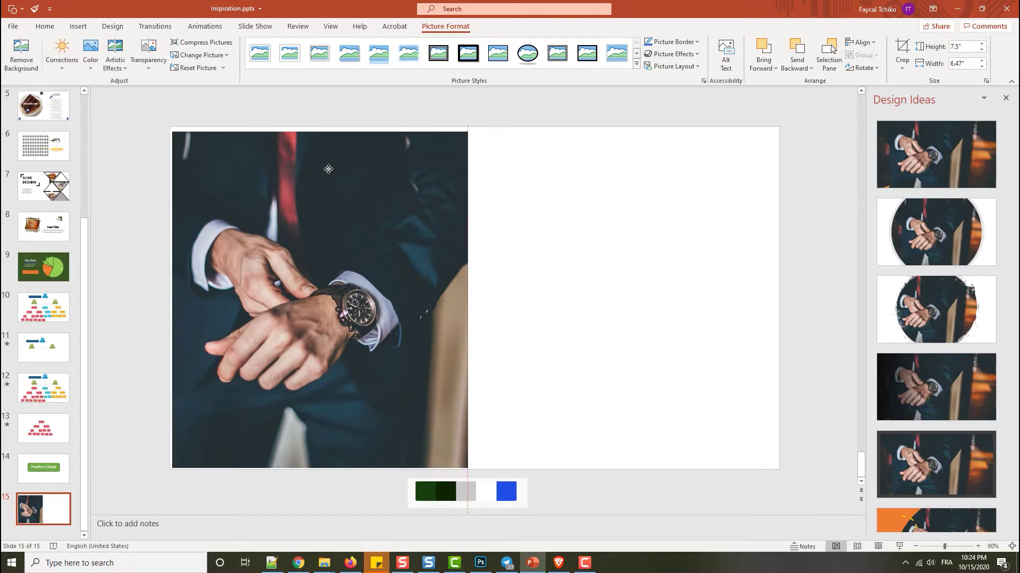
pyautogui.moveTo(319, 131); pyautogui.dragTo(319, 126)
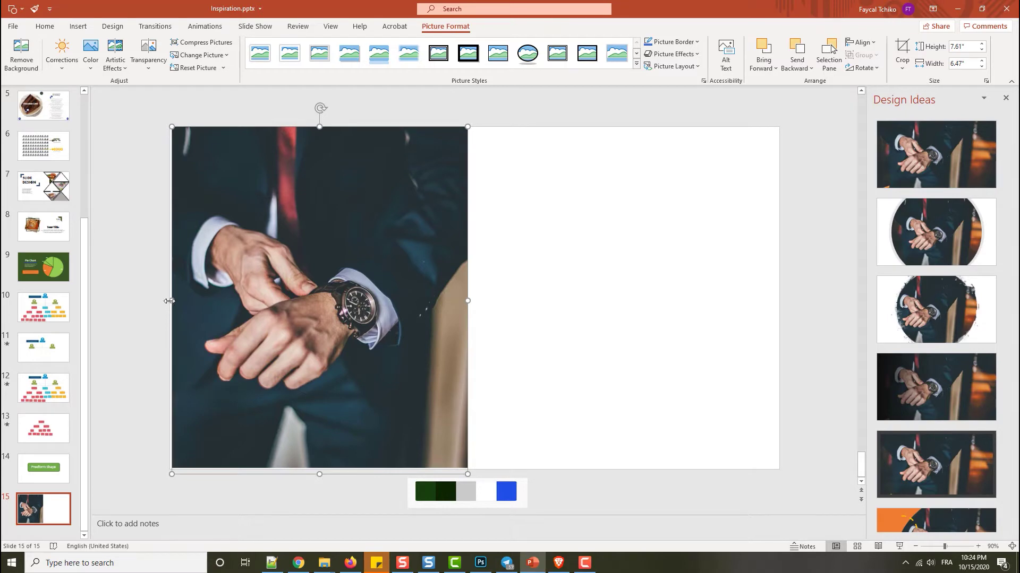
pyautogui.moveTo(172, 301); pyautogui.dragTo(170, 301)
pyautogui.moveTo(319, 475); pyautogui.dragTo(317, 473)
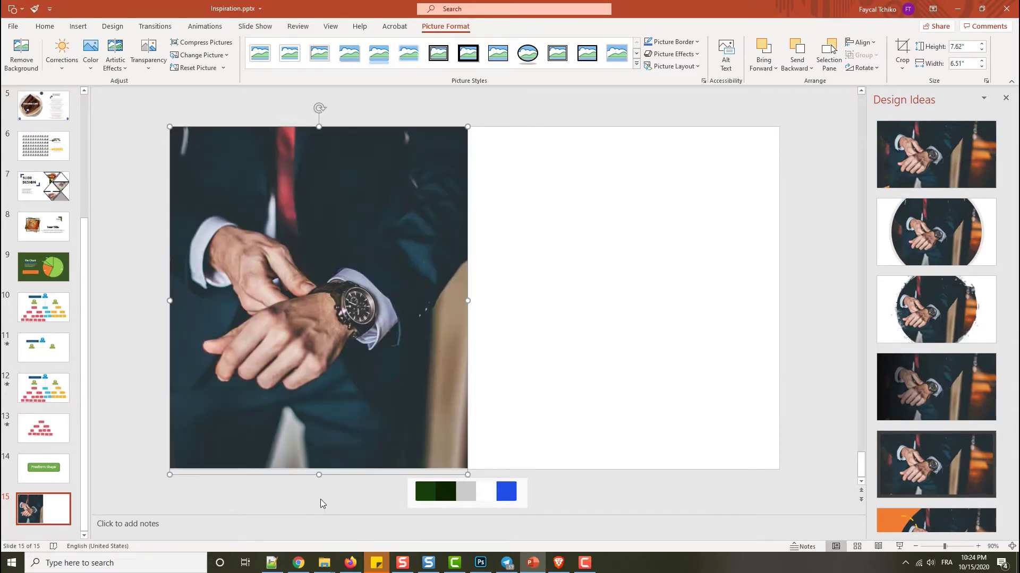
pyautogui.click(320, 499)
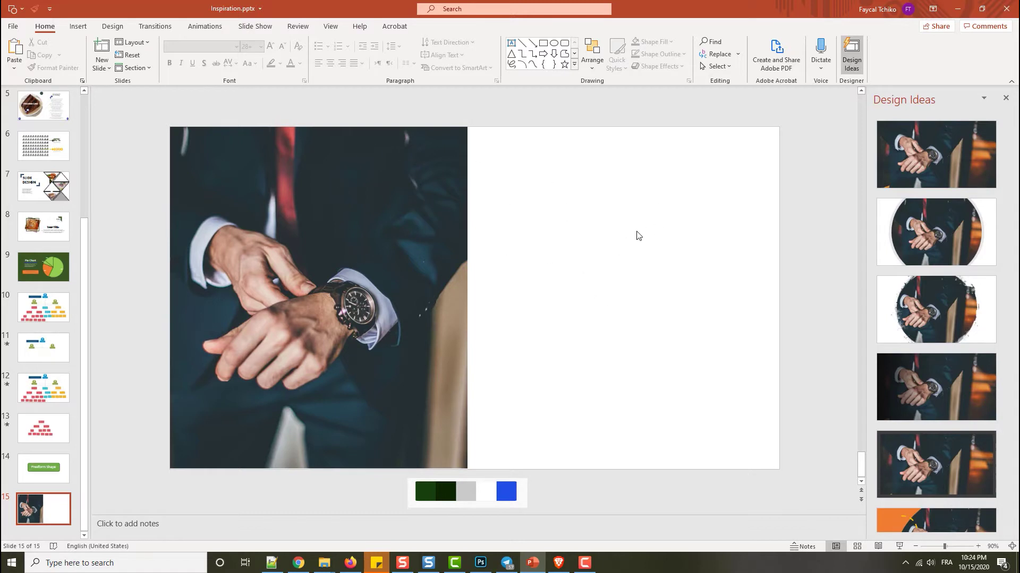
# Step: Draw a closed freeform chevron from the photo's right edge to the slide's right-hand corners
pyautogui.click(92, 27)
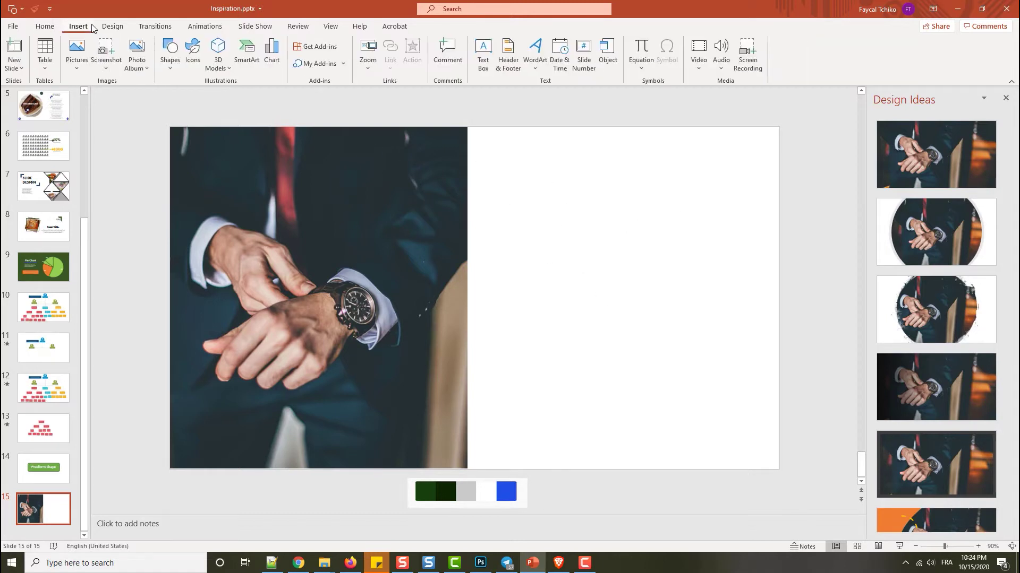
pyautogui.click(169, 59)
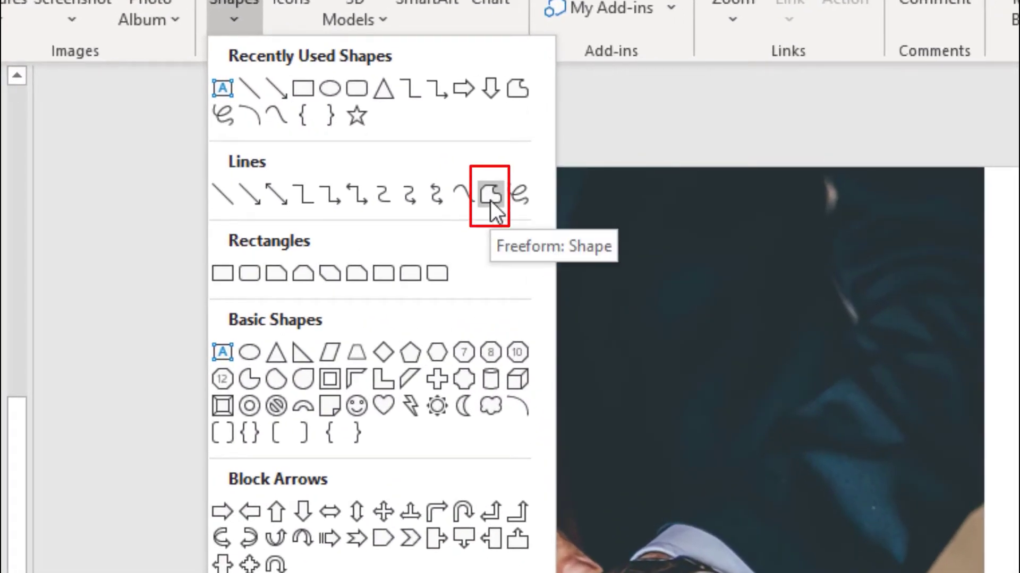
pyautogui.click(491, 197)
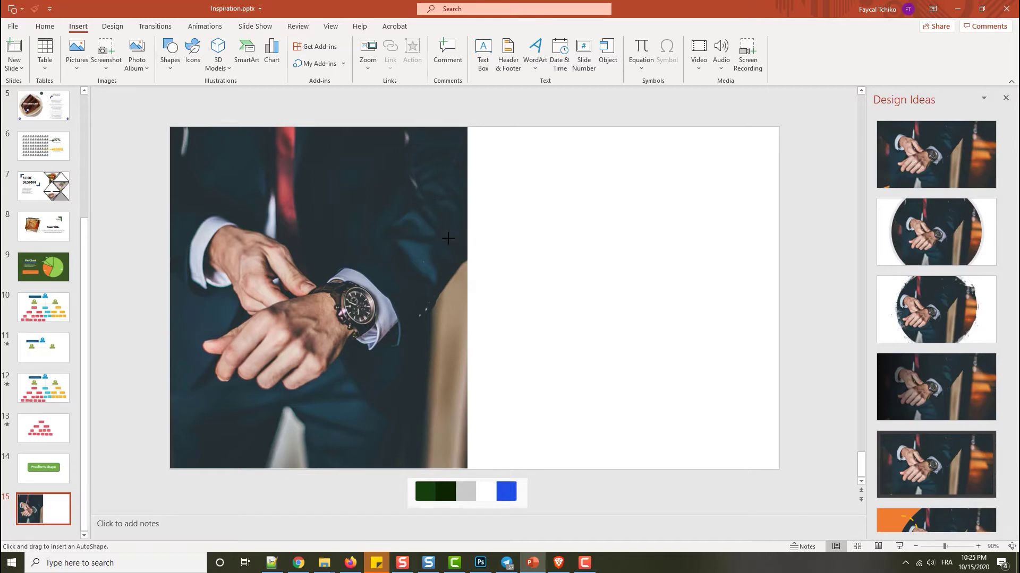
pyautogui.click(467, 249)
pyautogui.click(477, 266)
pyautogui.click(417, 388)
pyautogui.click(486, 469)
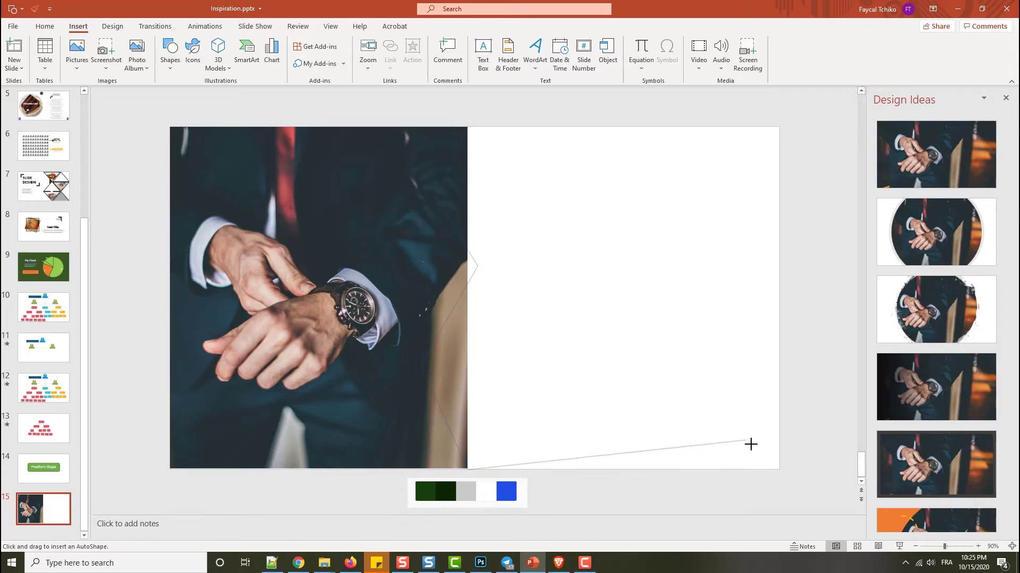
pyautogui.click(779, 470)
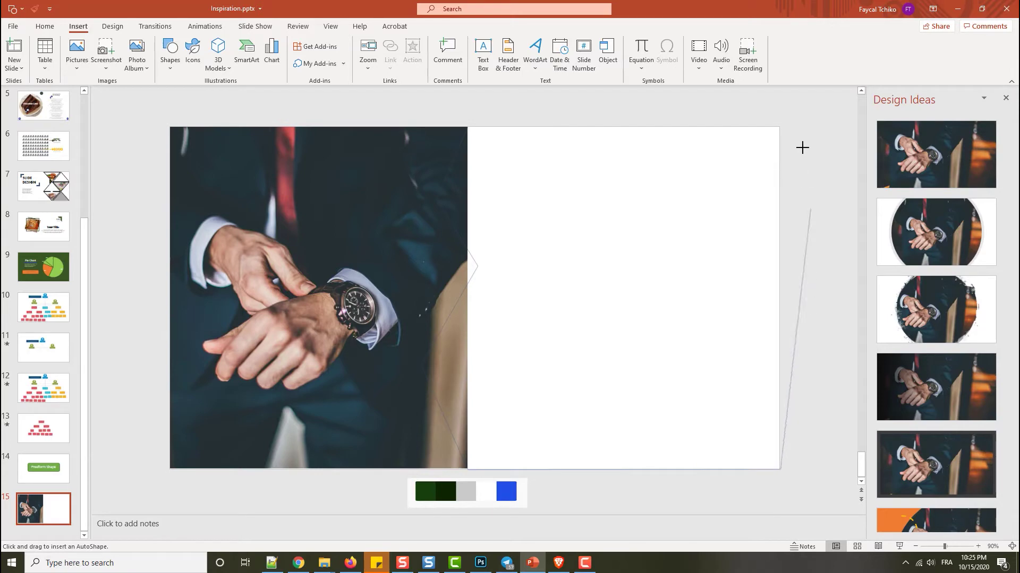
pyautogui.click(779, 127)
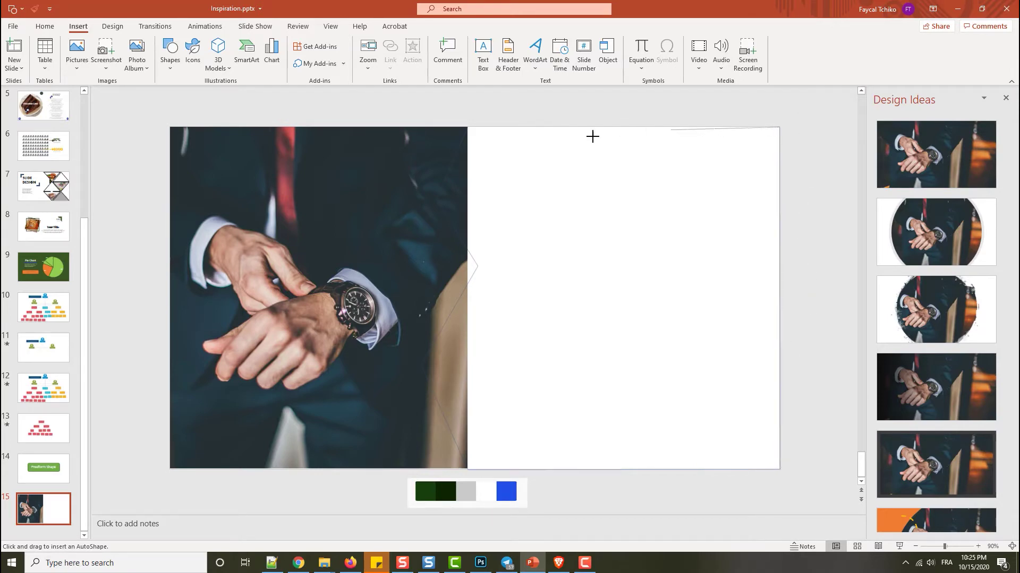
pyautogui.click(467, 126)
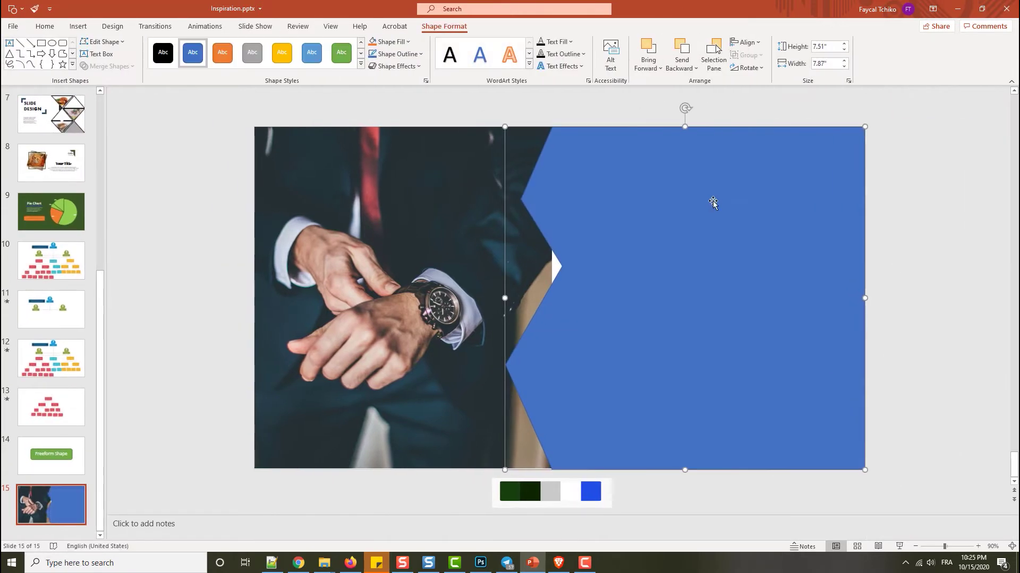
# Step: Widen the chevron shape to 8.61" and nudge it up slightly
pyautogui.moveTo(710, 235); pyautogui.dragTo(709, 235)
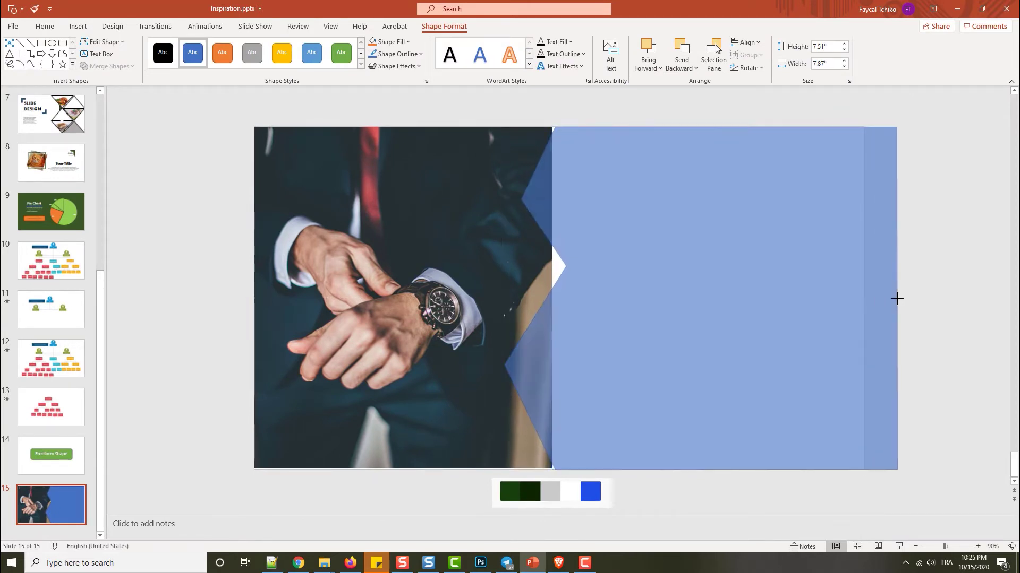
pyautogui.moveTo(865, 298)
pyautogui.mouseDown()
pyautogui.moveTo(896, 298)
pyautogui.moveTo(833, 317)
pyautogui.mouseUp()
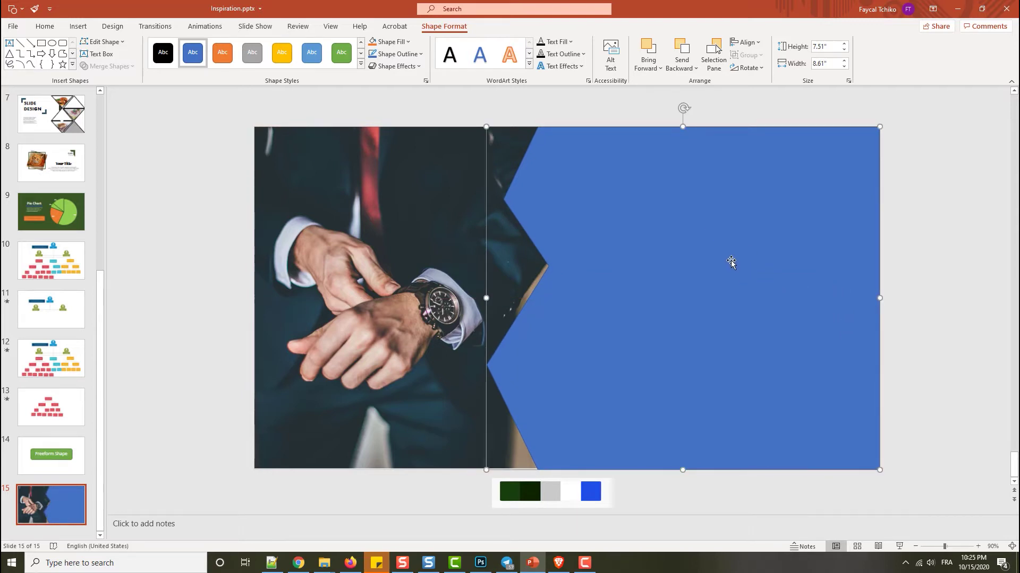
pyautogui.hotkey('ctrl', 'Up')
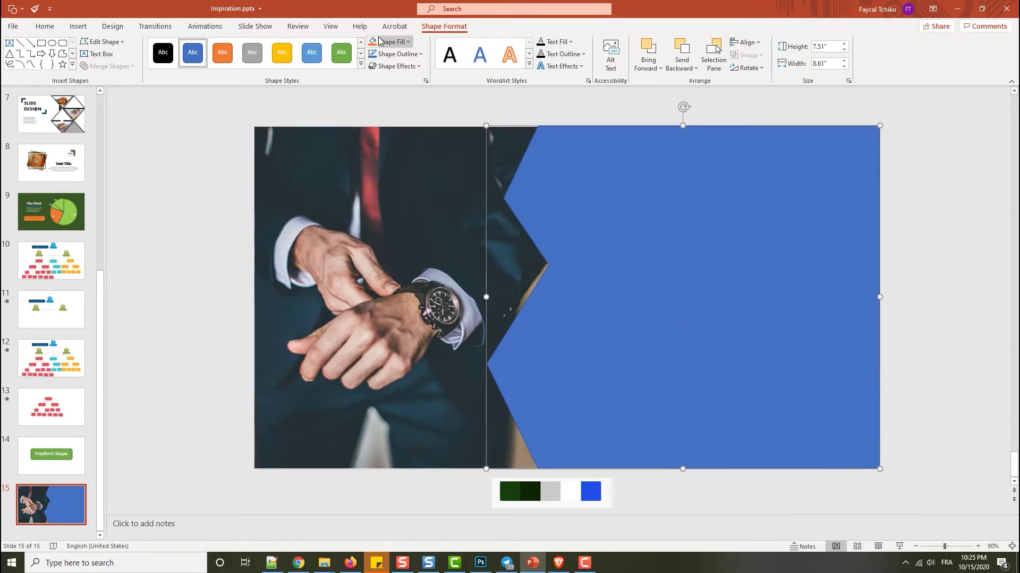
# Step: Fill the chevron shape white
pyautogui.click(362, 43)
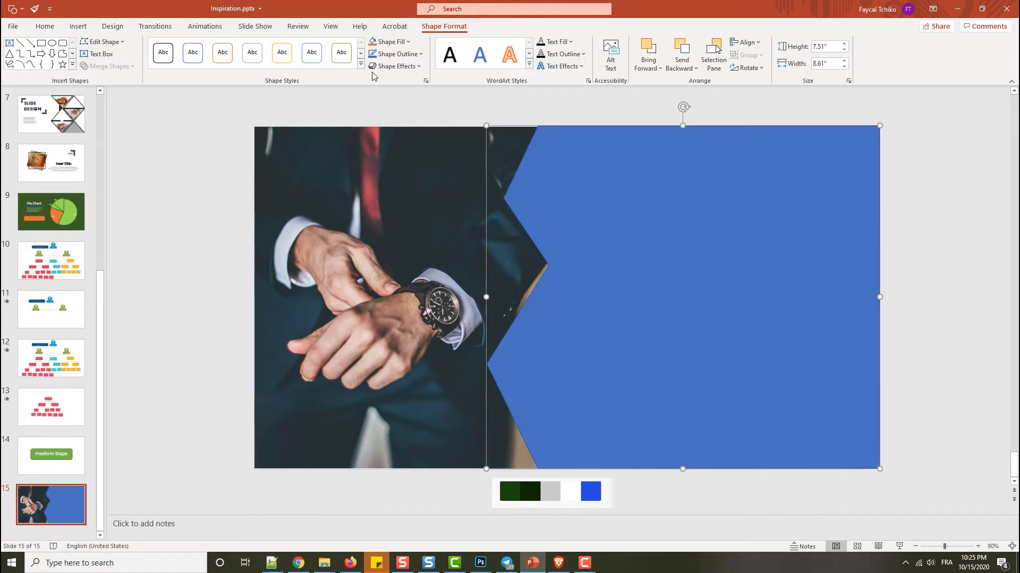
pyautogui.click(393, 42)
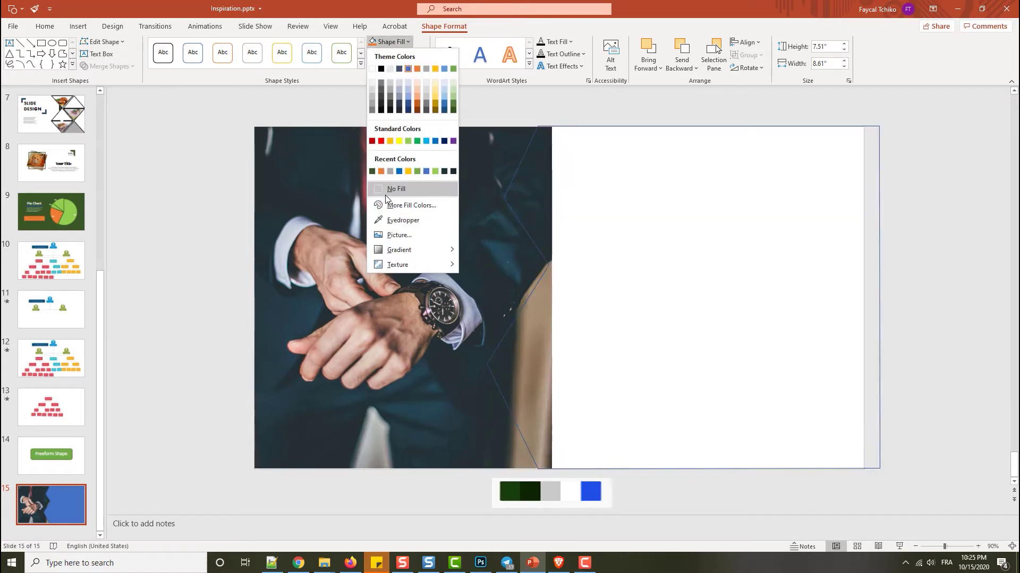
pyautogui.click(372, 68)
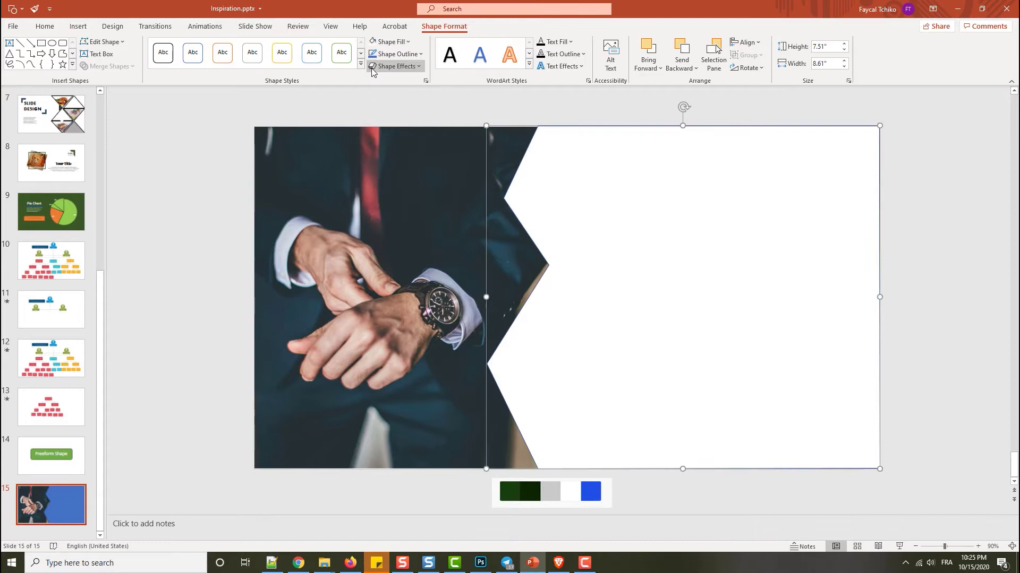
pyautogui.click(947, 214)
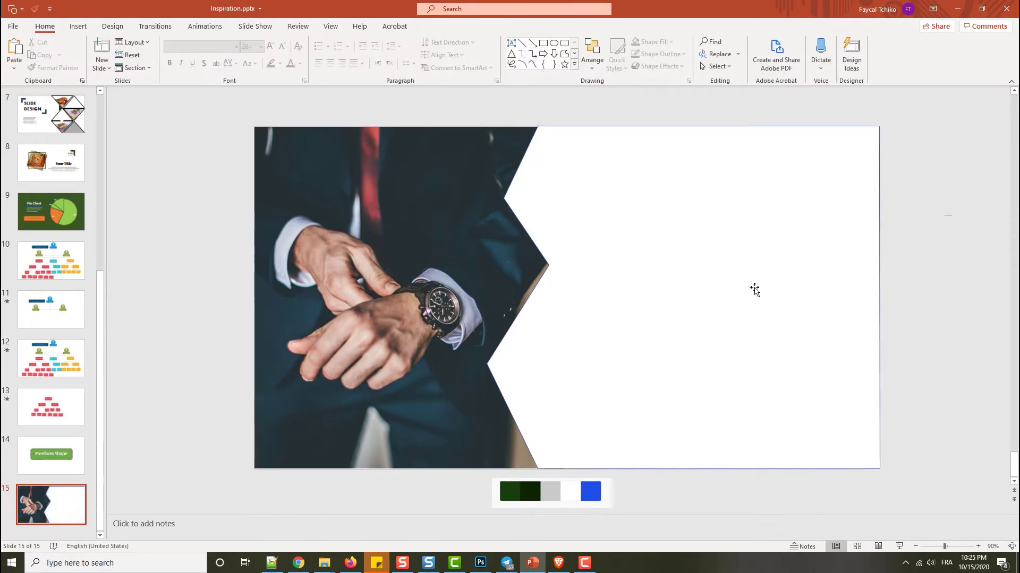
pyautogui.click(733, 273)
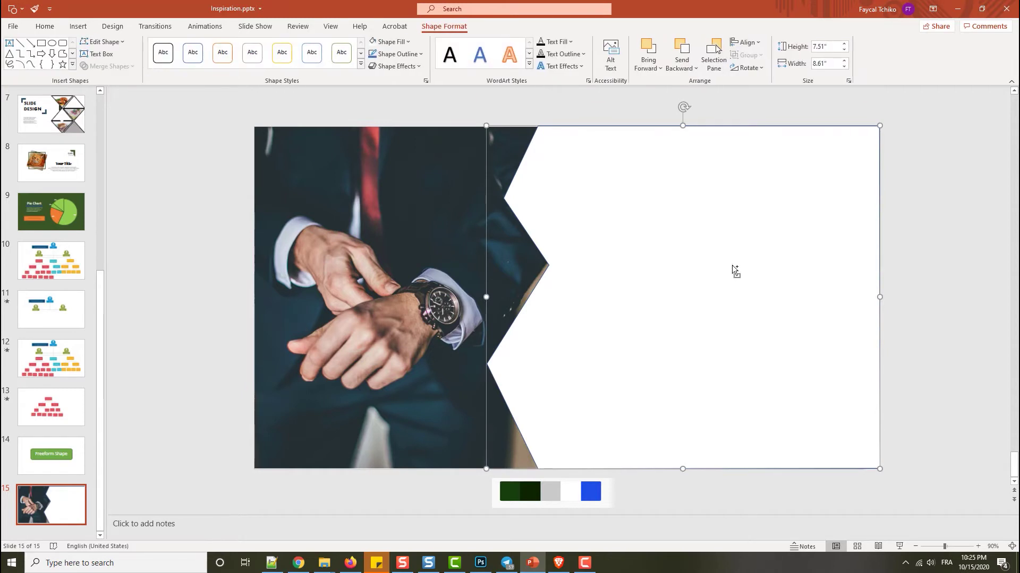
# Step: Duplicate the white chevron and squash the copy to about 0.9" high
pyautogui.hotkey('ctrl', 'd')
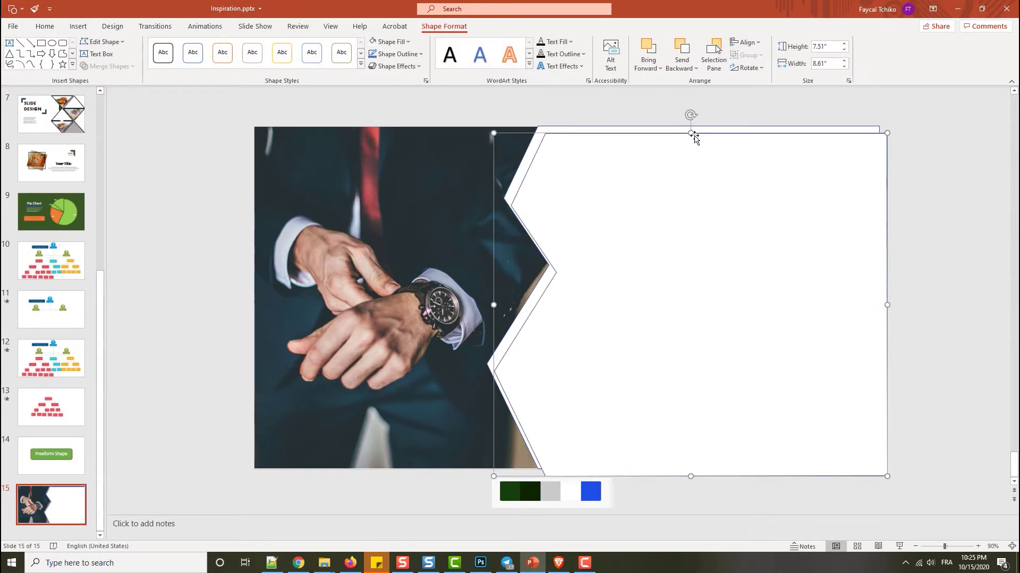
pyautogui.moveTo(692, 131); pyautogui.dragTo(689, 425)
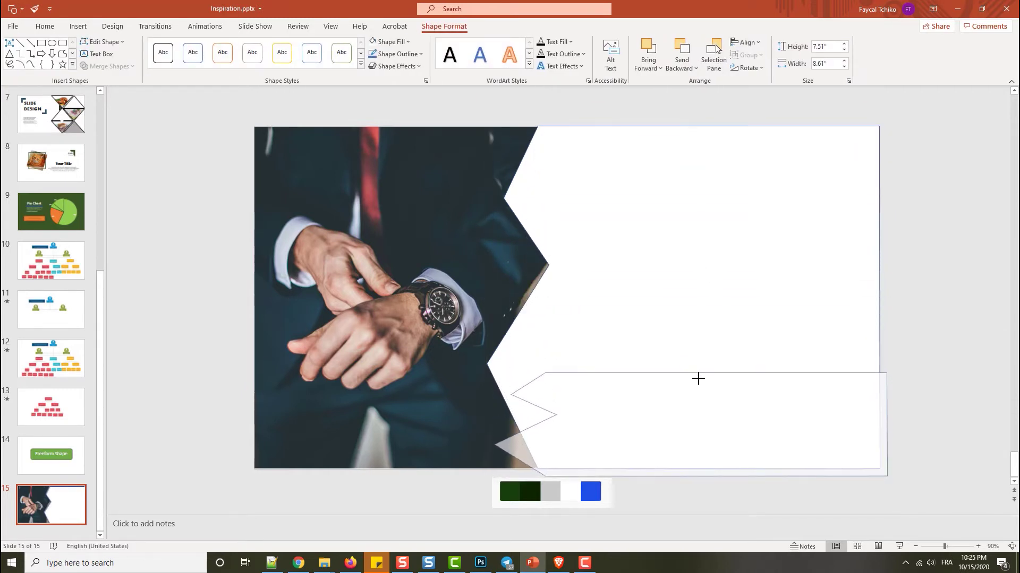
pyautogui.moveTo(688, 425)
pyautogui.mouseDown()
pyautogui.moveTo(689, 435)
pyautogui.moveTo(681, 240)
pyautogui.mouseUp()
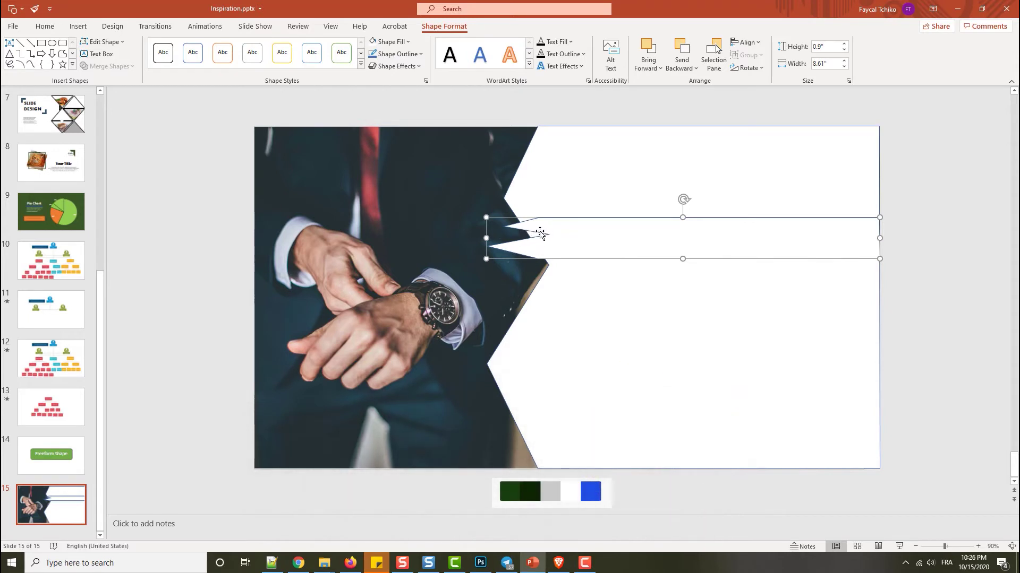
# Step: Edit the band's points, moving its left tip inward to form a notch
pyautogui.click(121, 43)
pyautogui.click(117, 73)
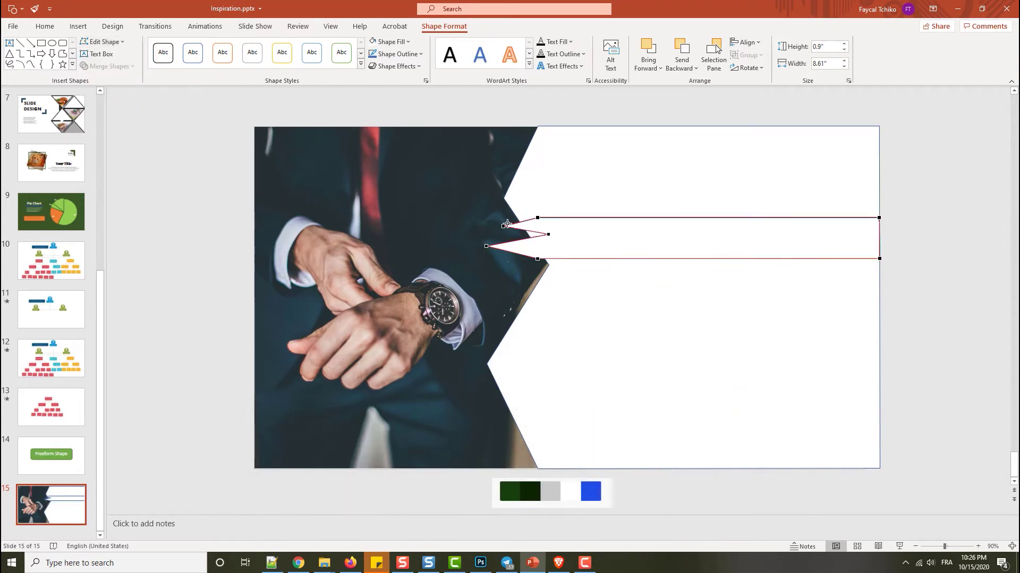
pyautogui.moveTo(503, 226); pyautogui.dragTo(525, 225)
pyautogui.click(487, 246)
pyautogui.moveTo(520, 248); pyautogui.dragTo(534, 250)
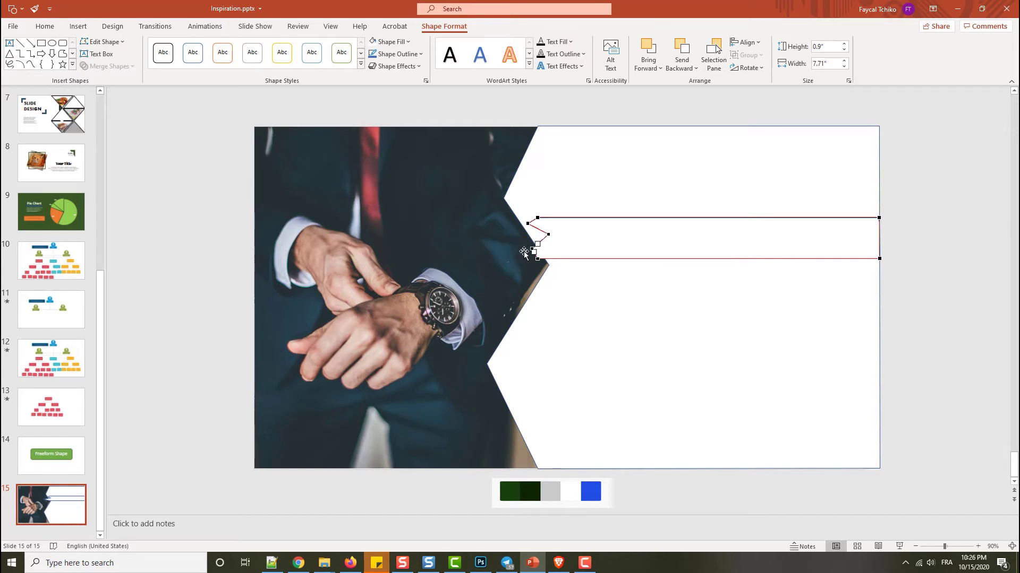
pyautogui.click(539, 250)
# Step: Stretch the band's left edge to make it 8.33" wide
pyautogui.click(636, 244)
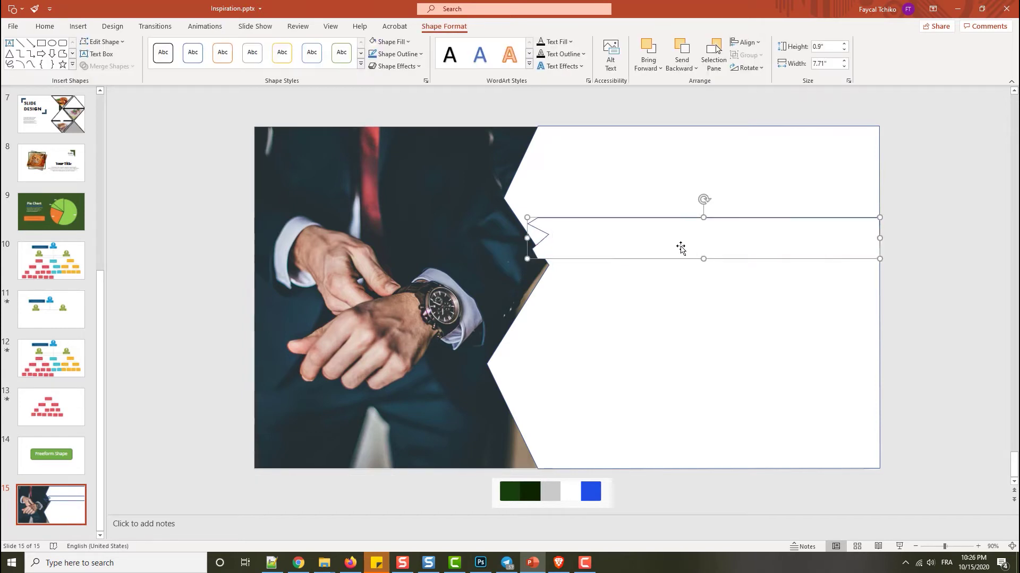
pyautogui.moveTo(526, 238); pyautogui.dragTo(510, 238)
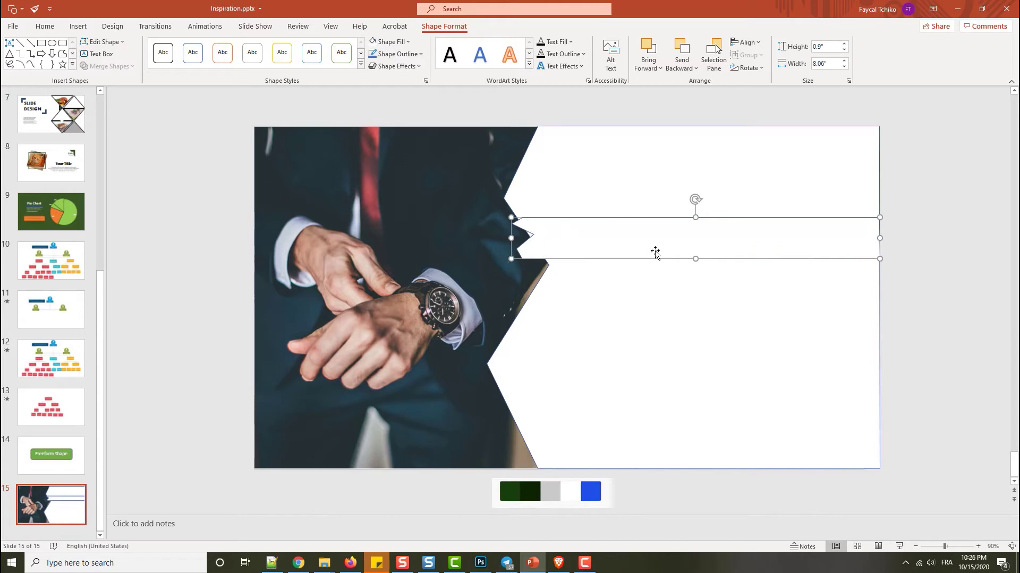
pyautogui.moveTo(654, 248); pyautogui.dragTo(654, 248)
pyautogui.moveTo(513, 238); pyautogui.dragTo(499, 237)
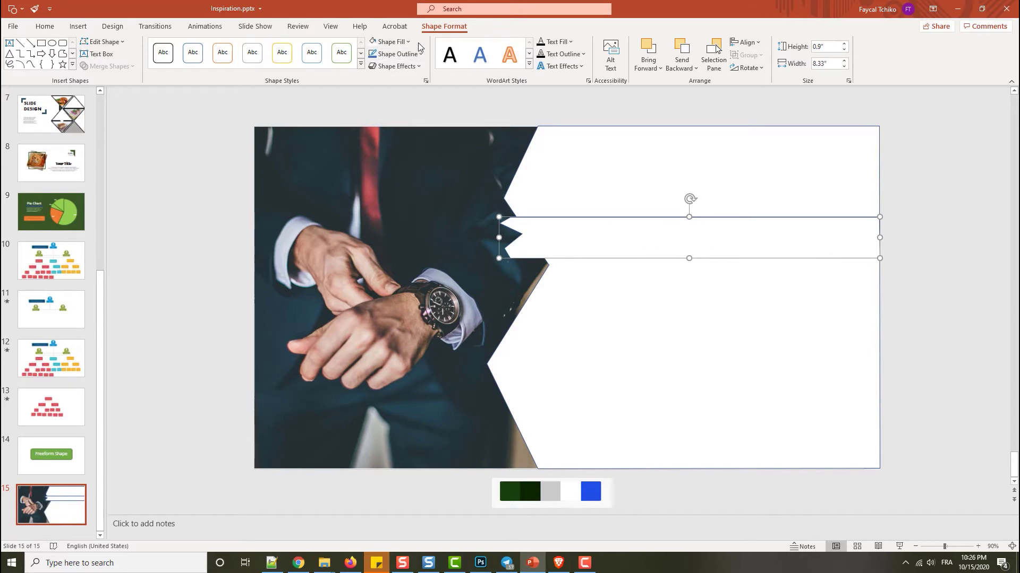
pyautogui.click(393, 41)
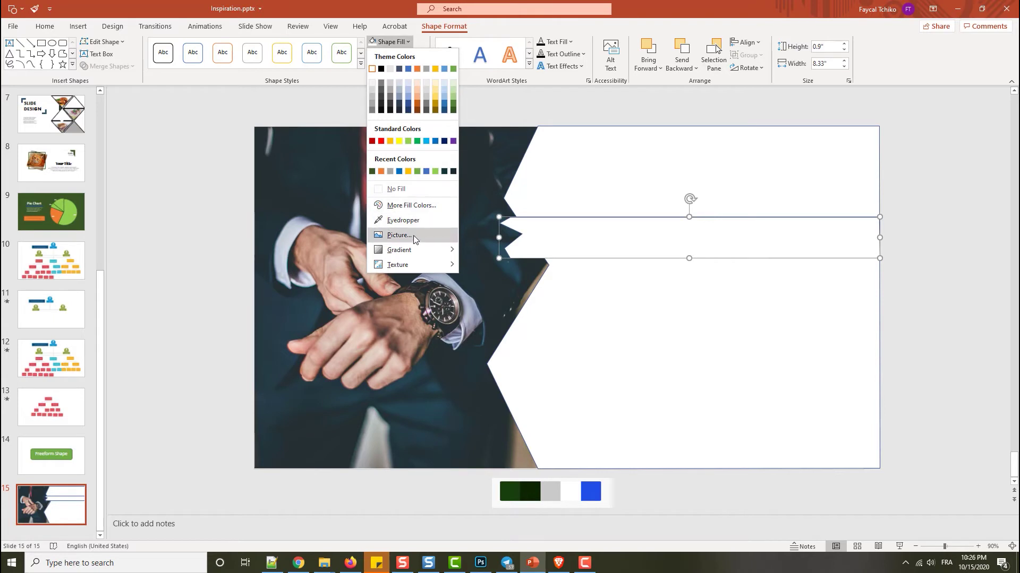
# Step: Eyedrop the dark green swatch into the band and type 'YOUR FIRST MAIN TEXT' in it
pyautogui.click(412, 221)
pyautogui.click(514, 491)
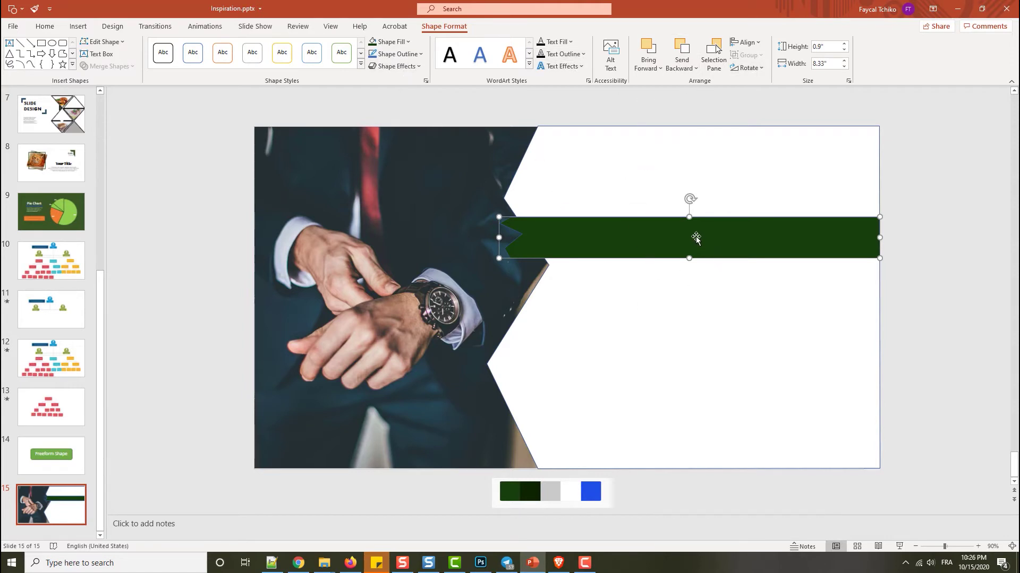
pyautogui.click(695, 237)
pyautogui.write('YOU')
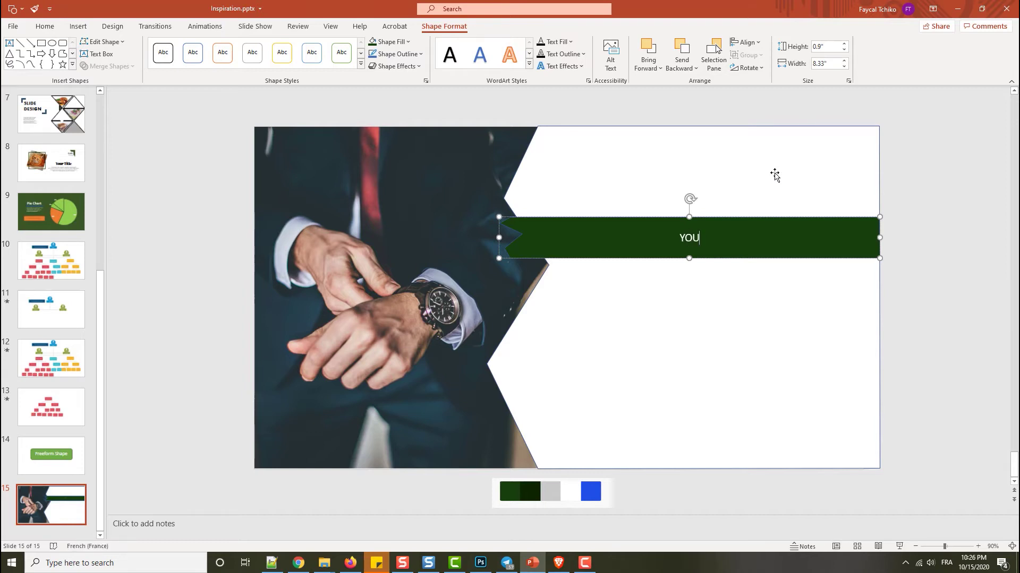
pyautogui.write('R ')
pyautogui.write('F')
pyautogui.write('IRST MAI')
pyautogui.write('BN')
pyautogui.press('BackSpace')
pyautogui.press('BackSpace')
pyautogui.press('BackSpace')
pyautogui.write('N')
pyautogui.write(' TEXT')
pyautogui.hotkey('ctrl', 'a')
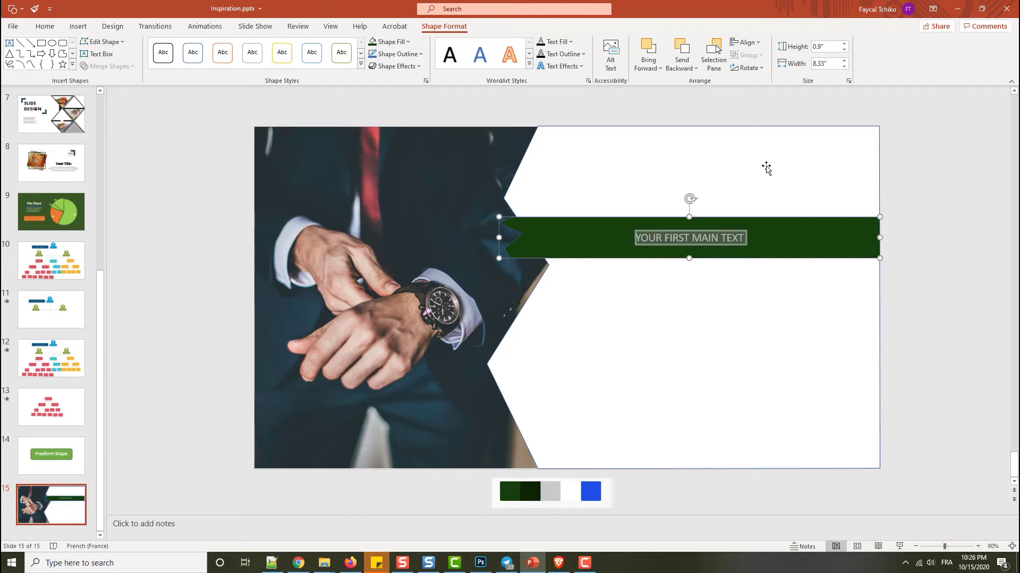
# Step: Set the banner text to 36 pt in the Abadi font
pyautogui.click(45, 26)
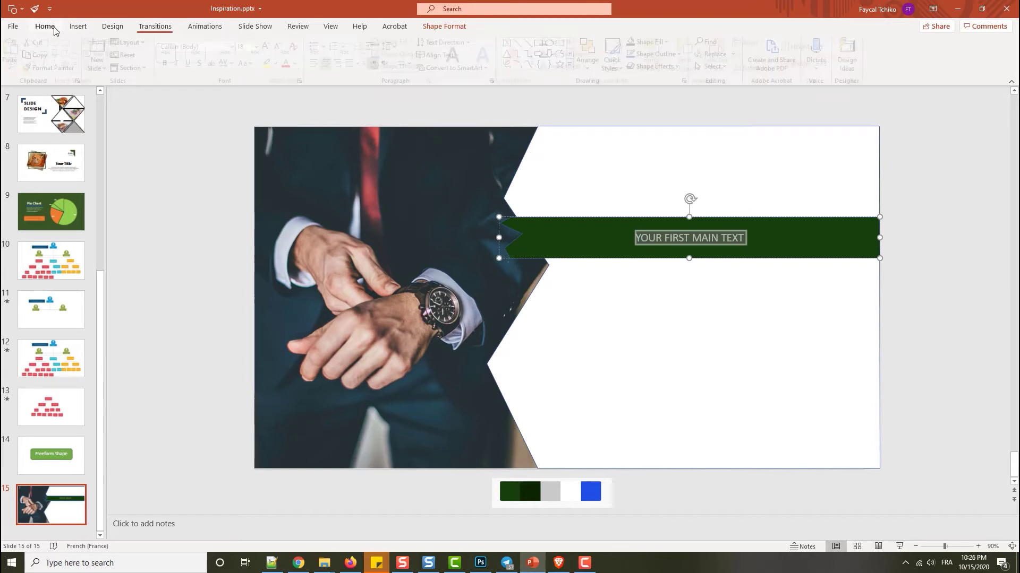
pyautogui.click(270, 46)
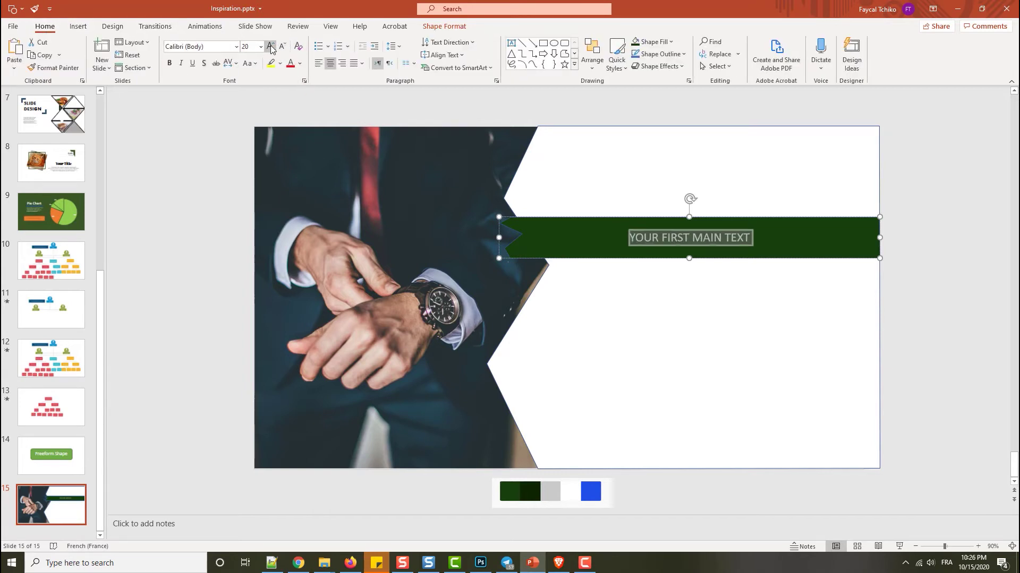
pyautogui.click(270, 47)
pyautogui.click(270, 46)
pyautogui.click(270, 46)
pyautogui.click(270, 47)
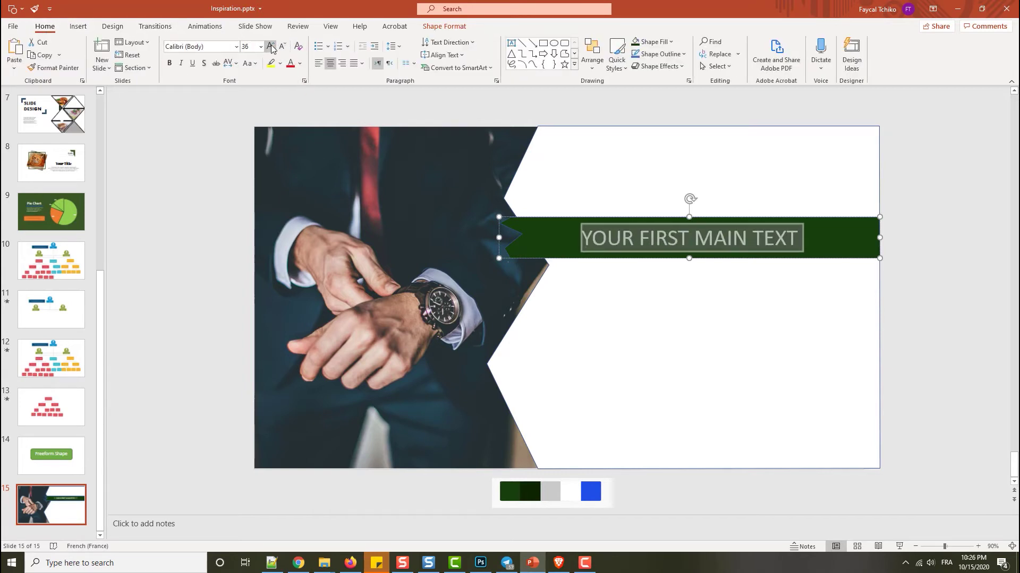
pyautogui.click(236, 47)
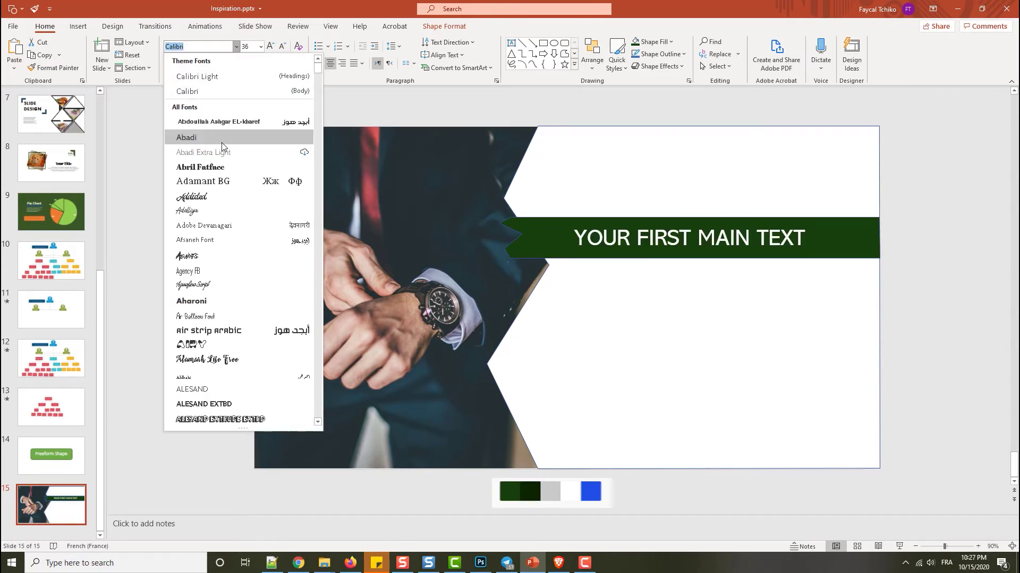
pyautogui.click(221, 138)
# Step: Copy the green banner to just below the original
pyautogui.click(761, 380)
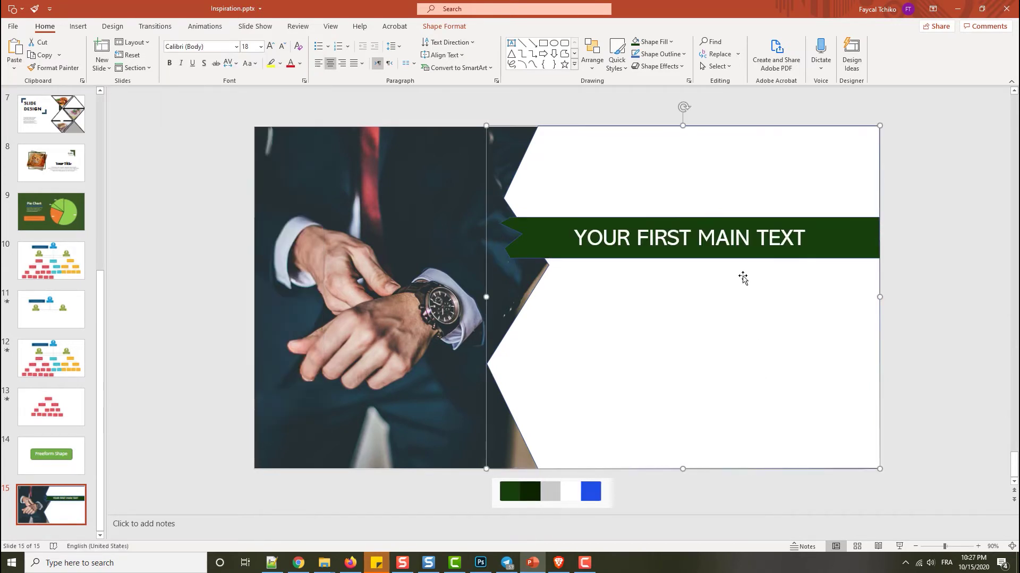
pyautogui.click(852, 238)
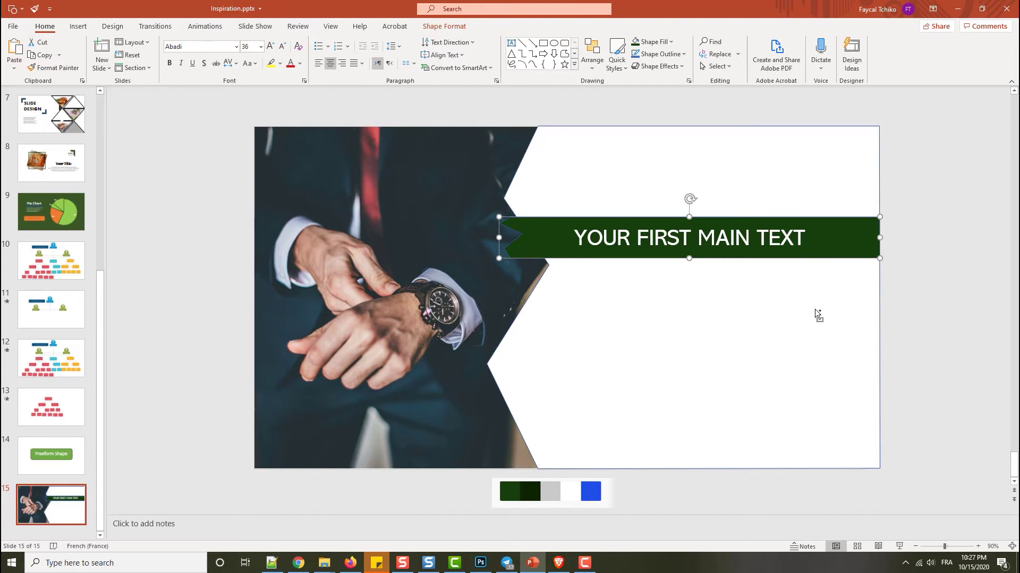
pyautogui.moveTo(818, 314); pyautogui.dragTo(822, 308)
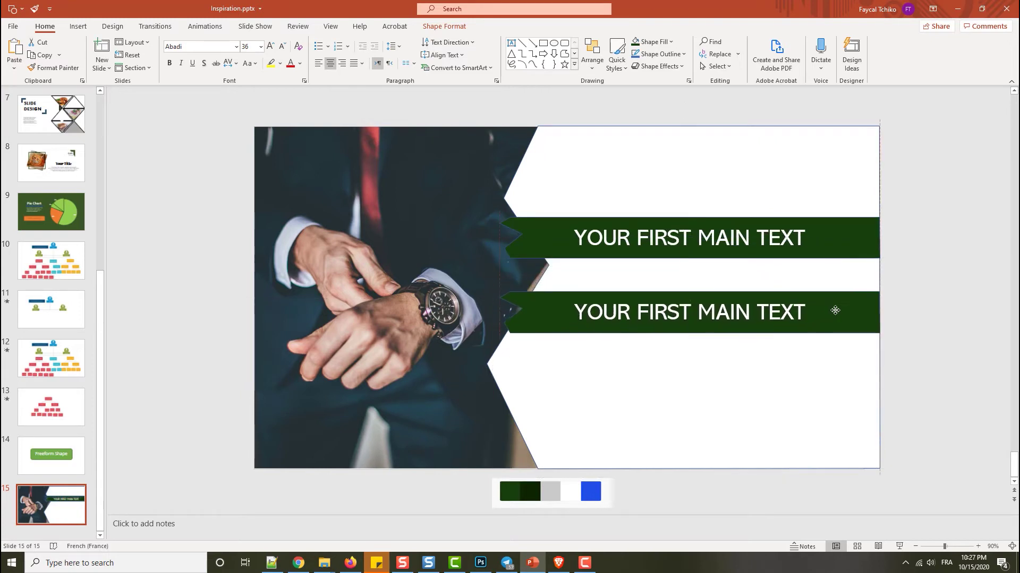
# Step: Fill the copied banner light grey using the eyedropper on the palette swatch
pyautogui.press('Up')
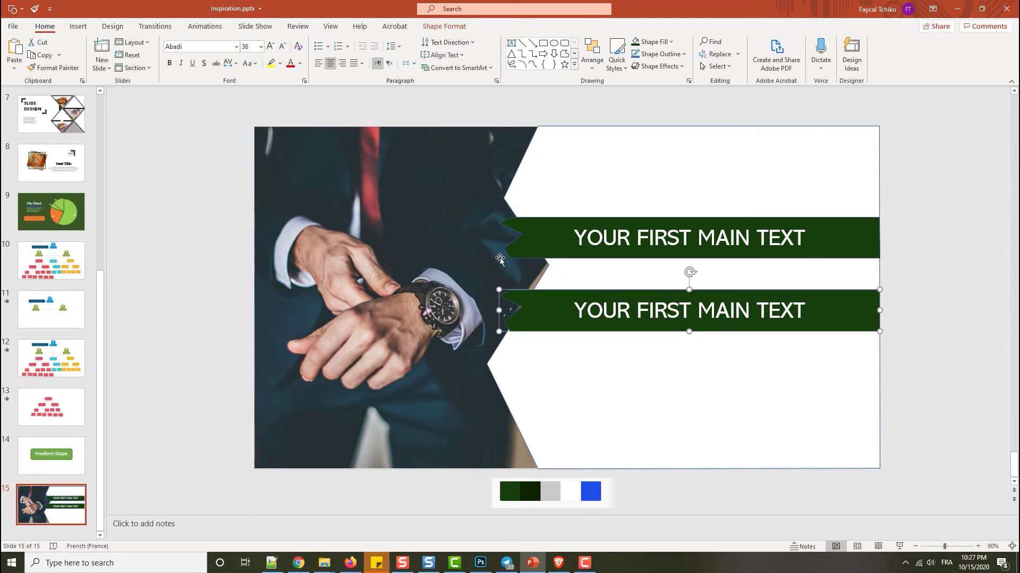
pyautogui.click(425, 29)
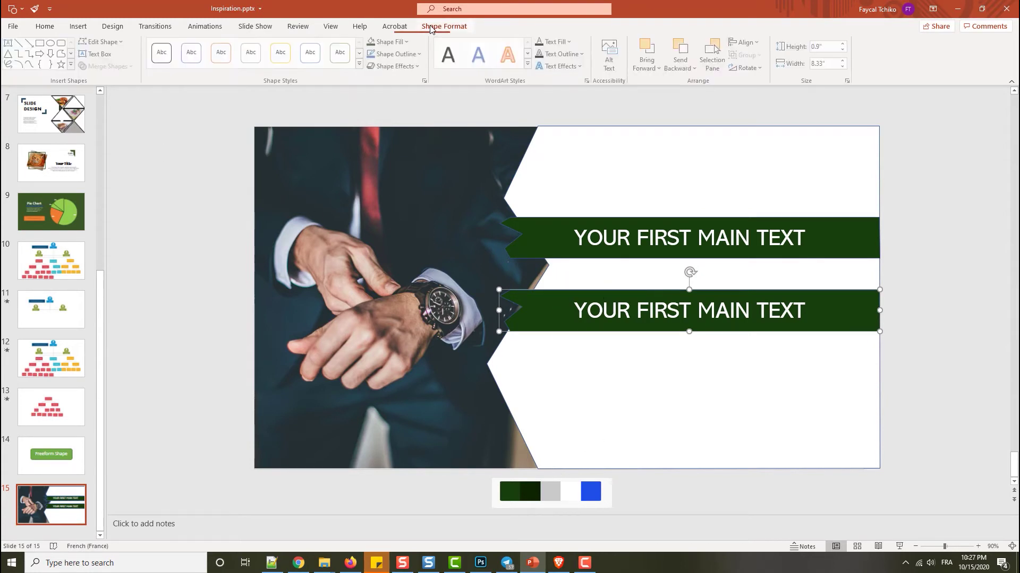
pyautogui.click(408, 46)
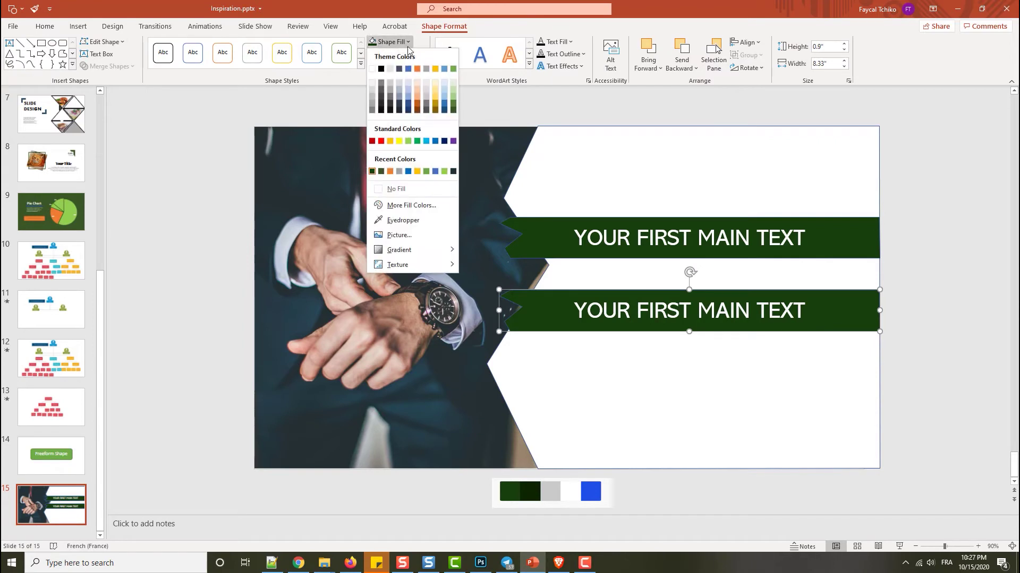
pyautogui.click(403, 220)
pyautogui.click(554, 493)
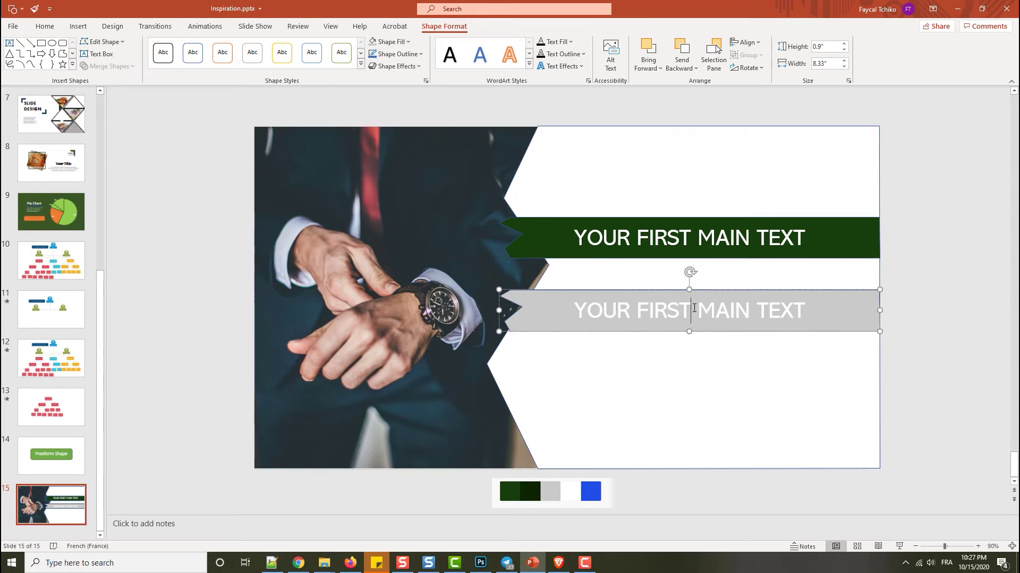
# Step: Make the grey banner's text black at 28 pt, then select the words FIRST MAIN
pyautogui.tripleClick(692, 310)
pyautogui.click(798, 289)
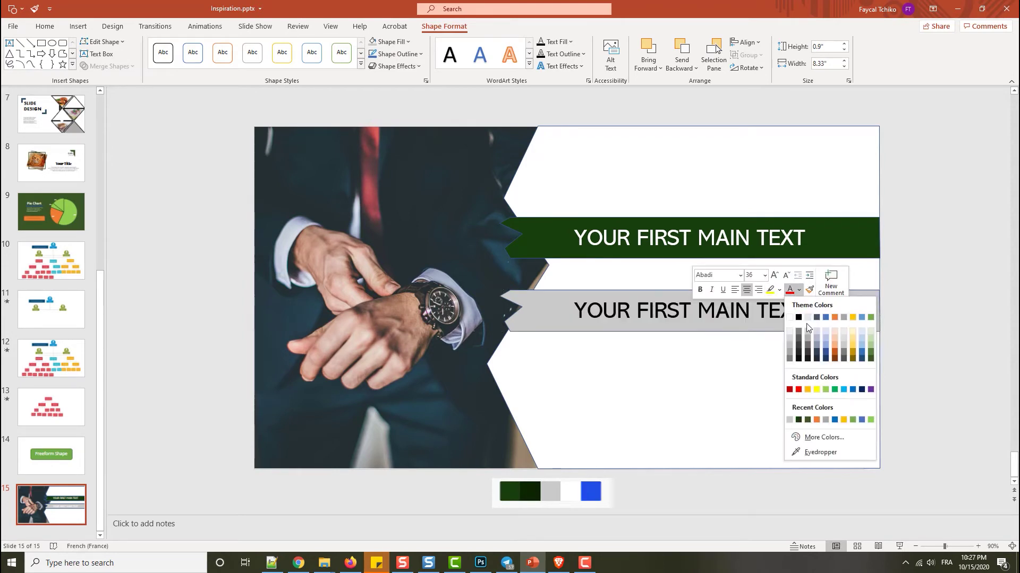
pyautogui.click(798, 318)
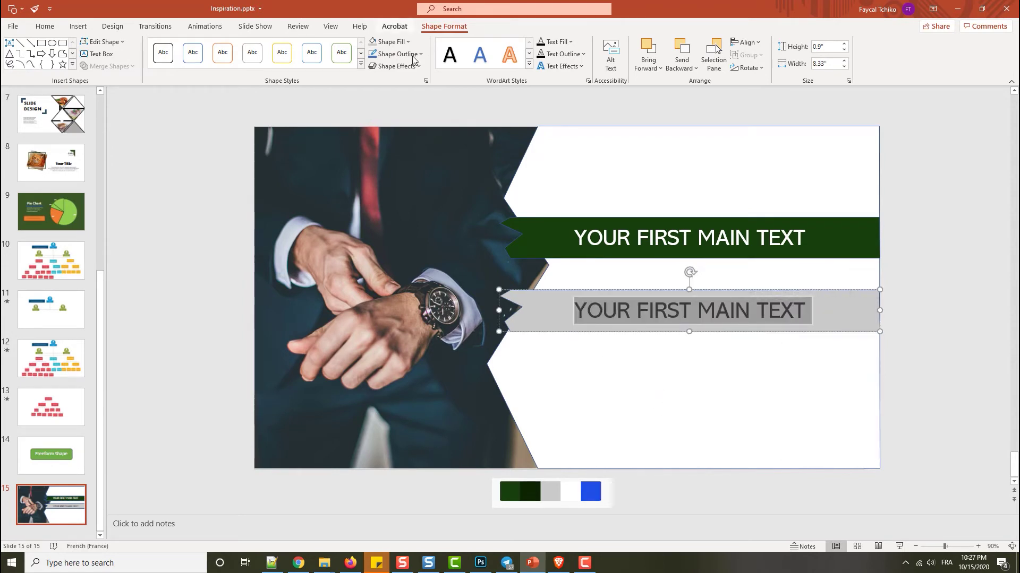
pyautogui.click(44, 26)
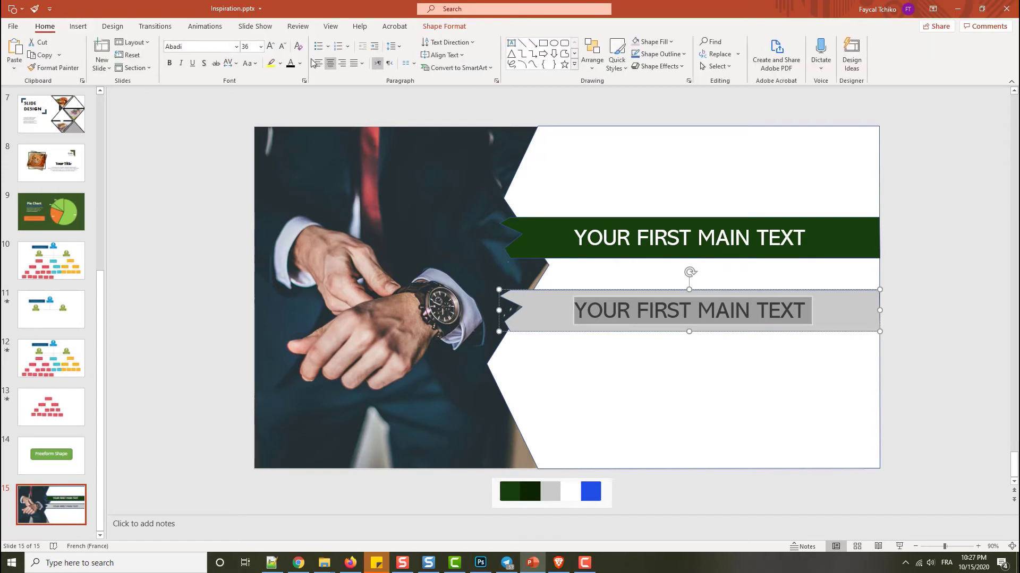
pyautogui.click(282, 46)
pyautogui.click(282, 47)
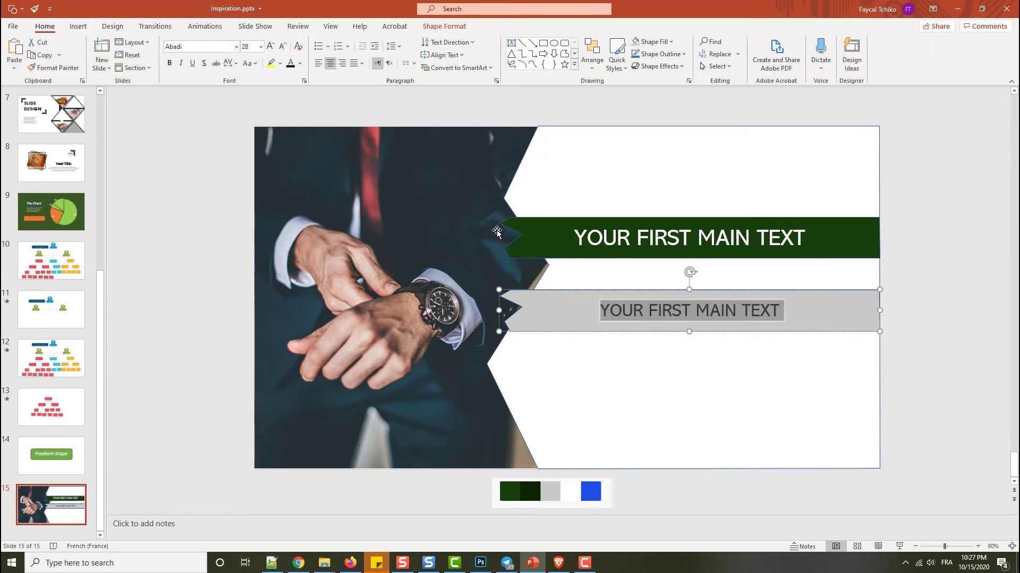
pyautogui.click(672, 311)
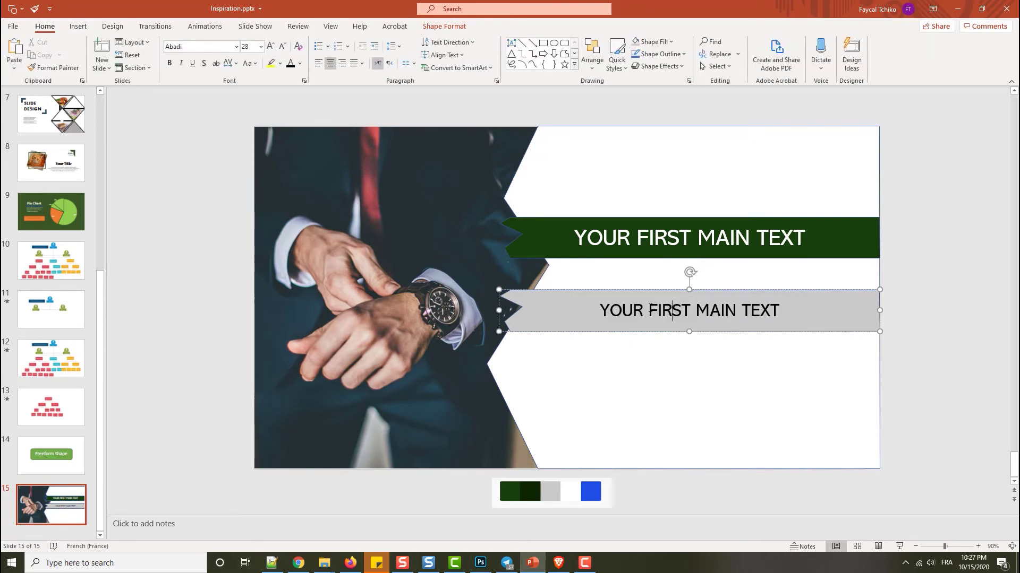
pyautogui.moveTo(649, 311); pyautogui.dragTo(733, 317)
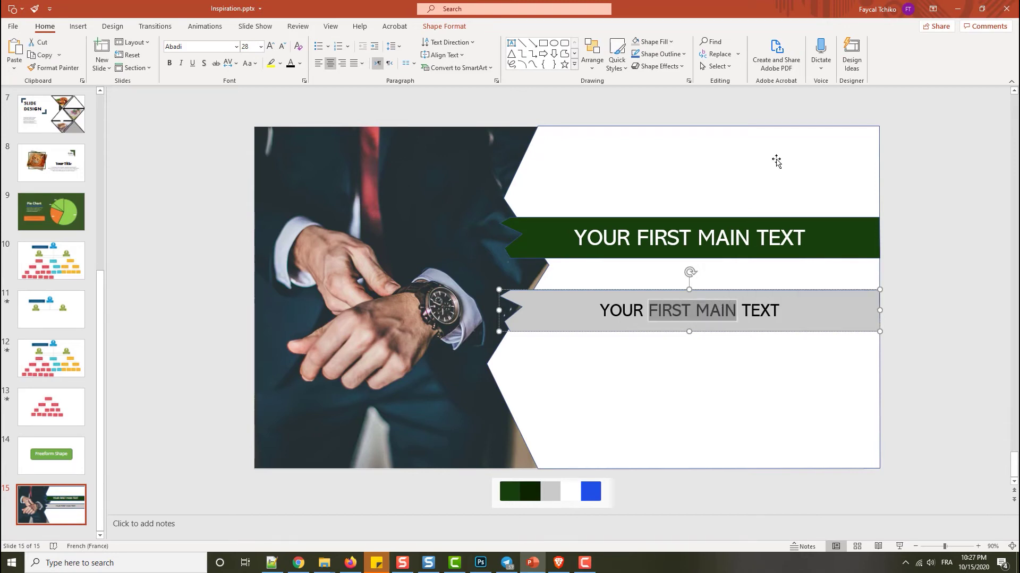
# Step: Relabel the grey banner 'YOUR SECOND TEXT' and drag a copy lower down
pyautogui.write('SECOND')
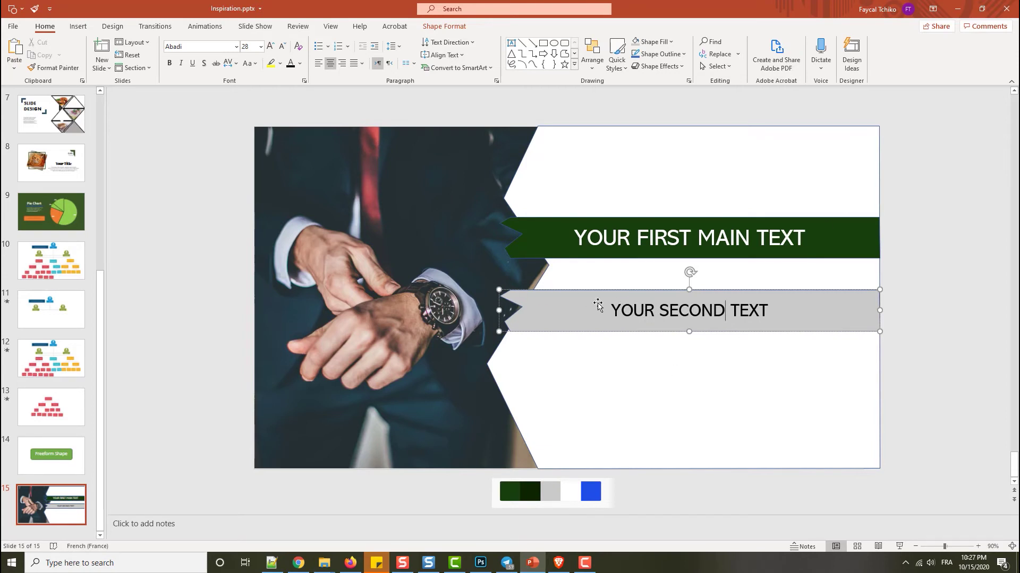
pyautogui.press('Escape')
pyautogui.moveTo(592, 318); pyautogui.dragTo(592, 377)
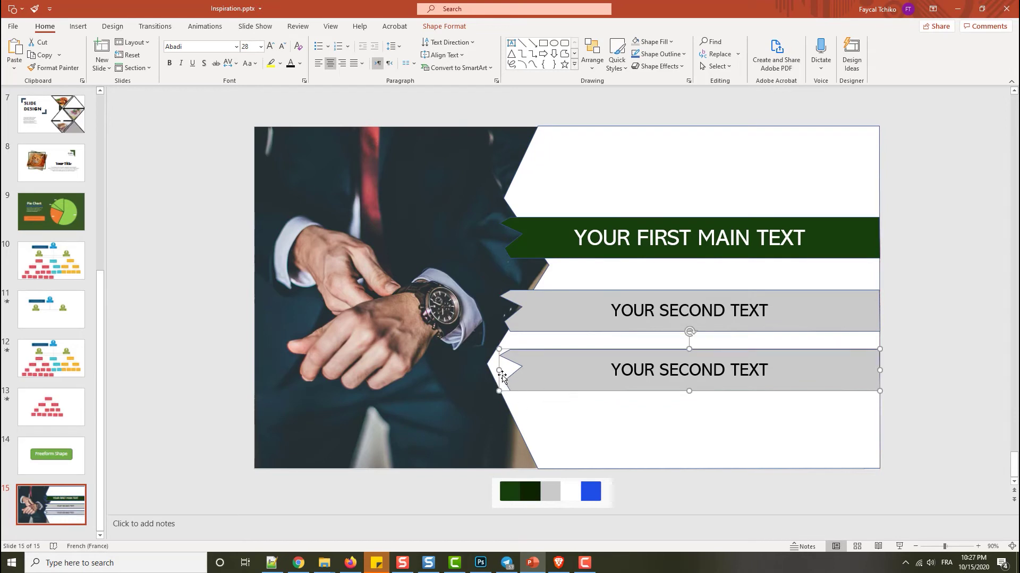
# Step: Widen the lower copy leftward and retype its text as 'ANOTHER TEXT HERE'
pyautogui.moveTo(499, 370); pyautogui.dragTo(457, 370)
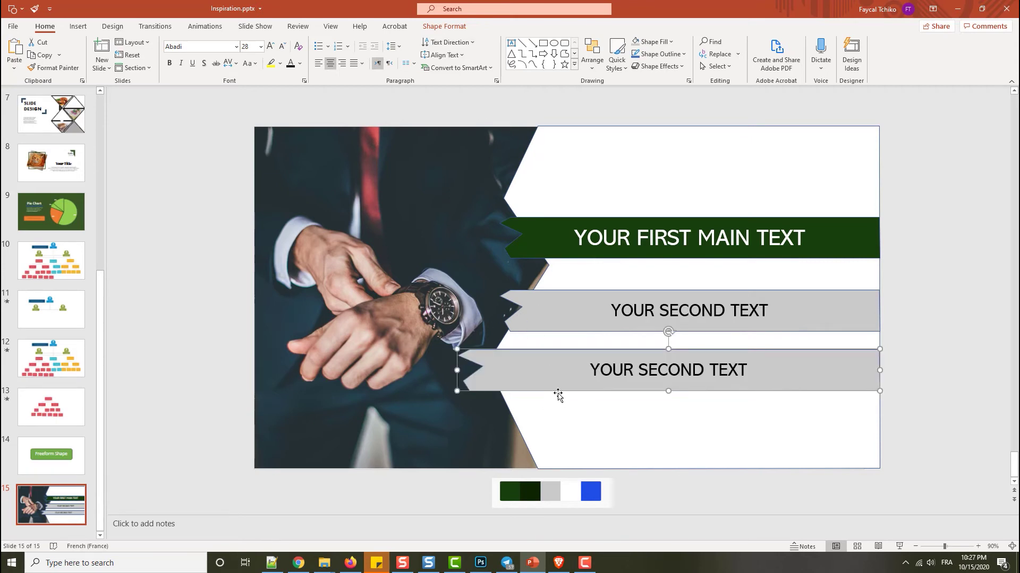
pyautogui.tripleClick(662, 374)
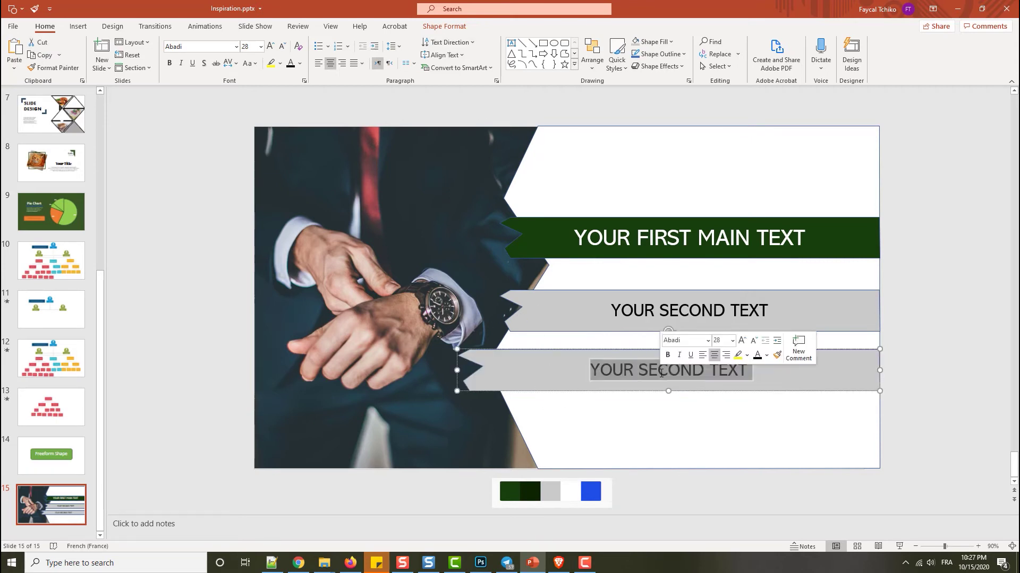
pyautogui.write('ANOT')
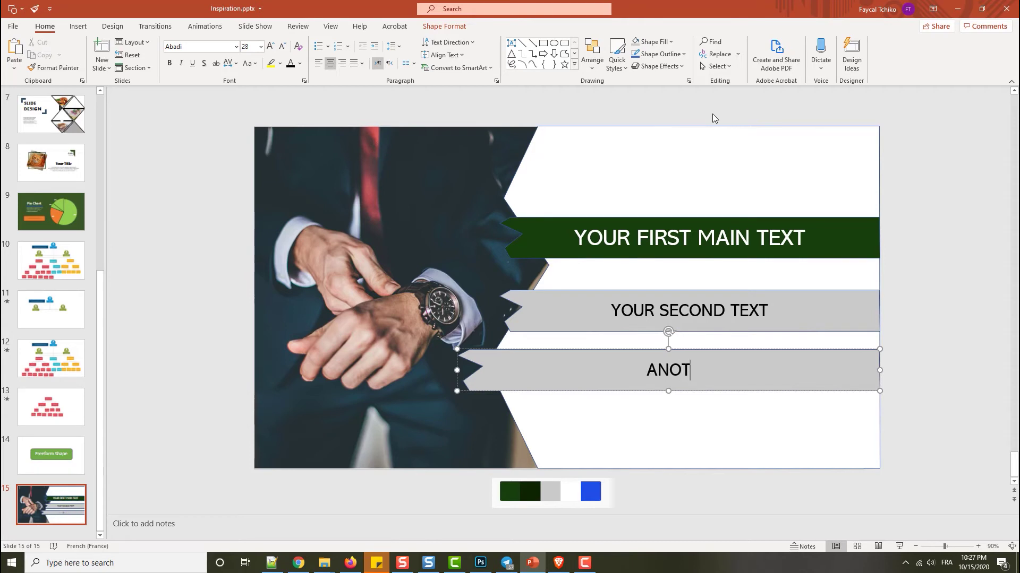
pyautogui.write('HER TEXT HE')
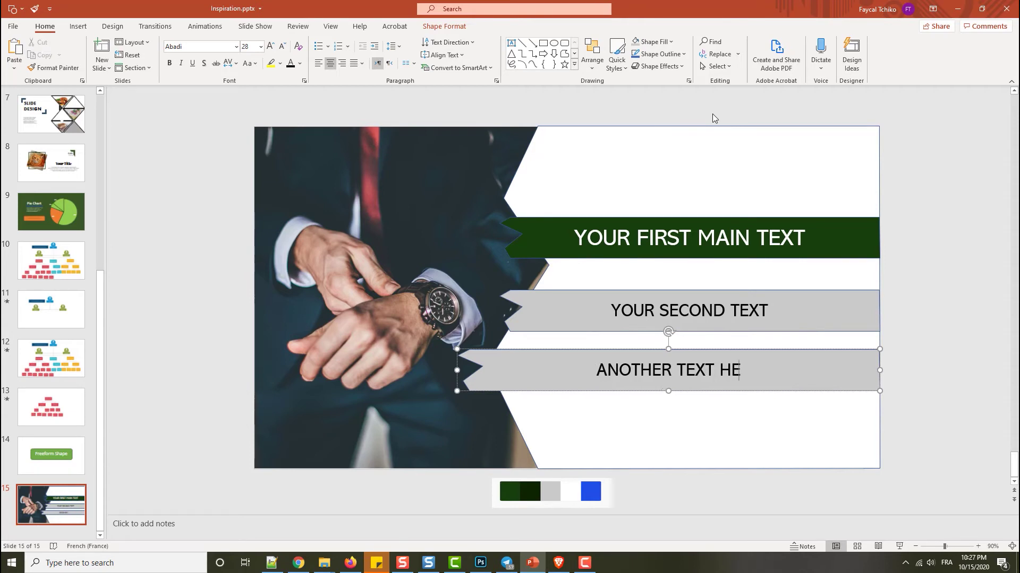
pyautogui.write('RE')
pyautogui.click(907, 235)
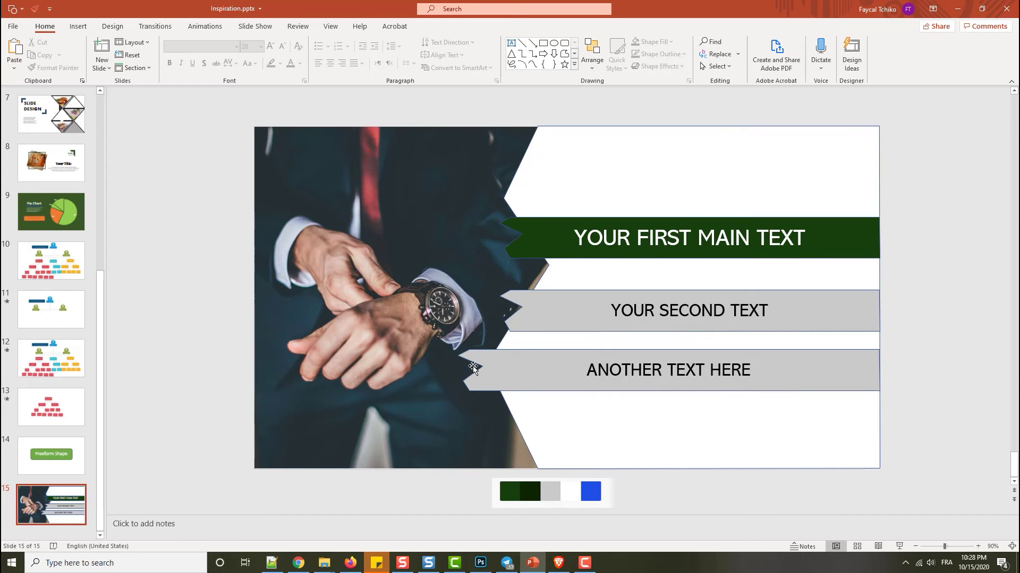
# Step: Reshape the left notch of the lower ANOTHER TEXT HERE banner by editing its points
pyautogui.click(487, 367)
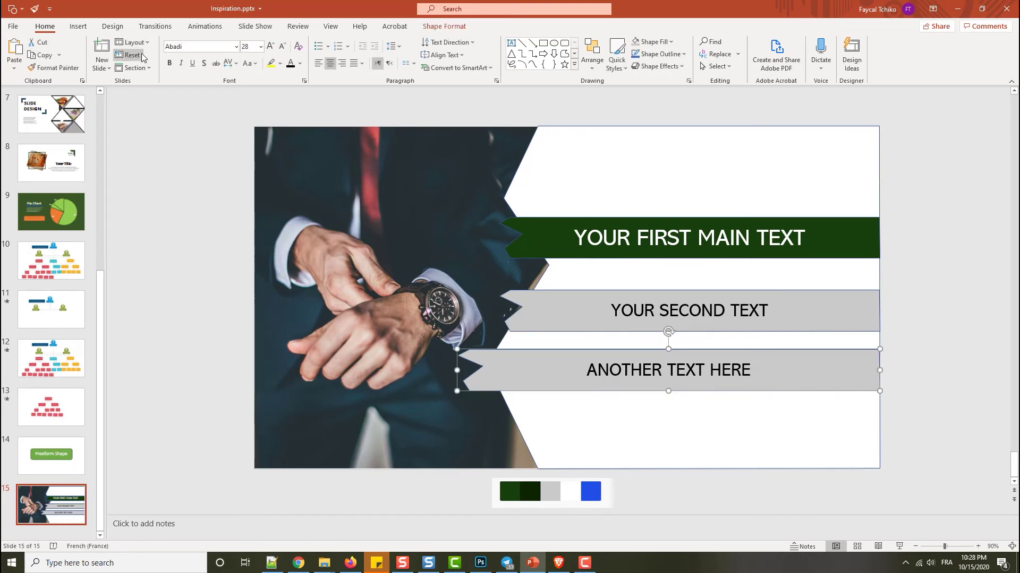
pyautogui.click(78, 26)
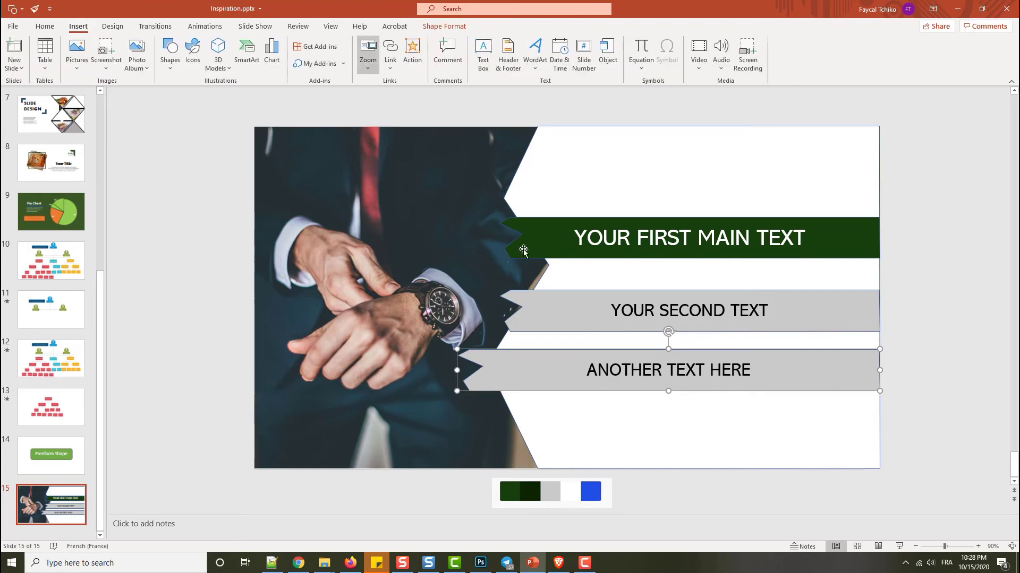
pyautogui.click(446, 27)
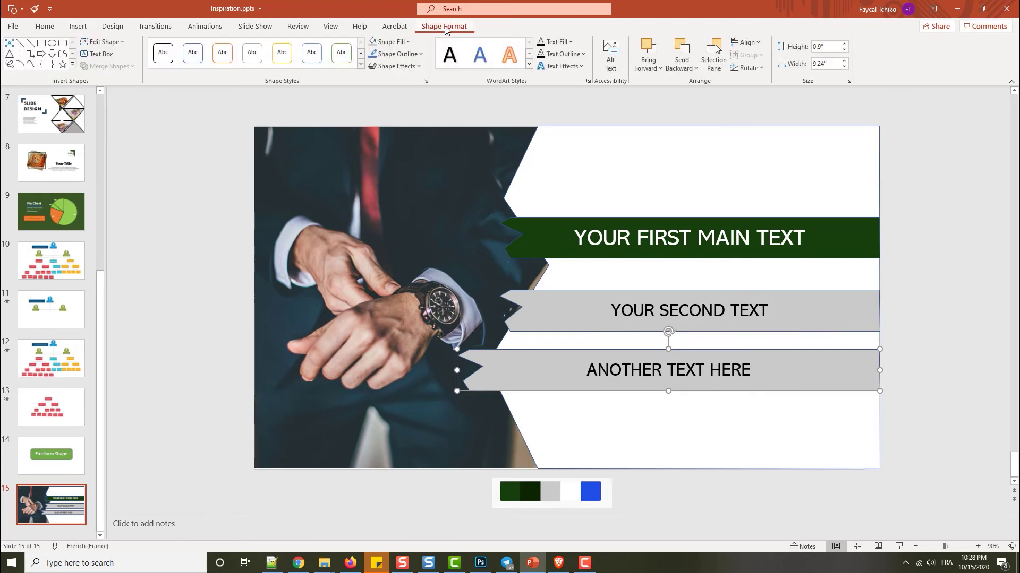
pyautogui.click(102, 41)
pyautogui.click(114, 73)
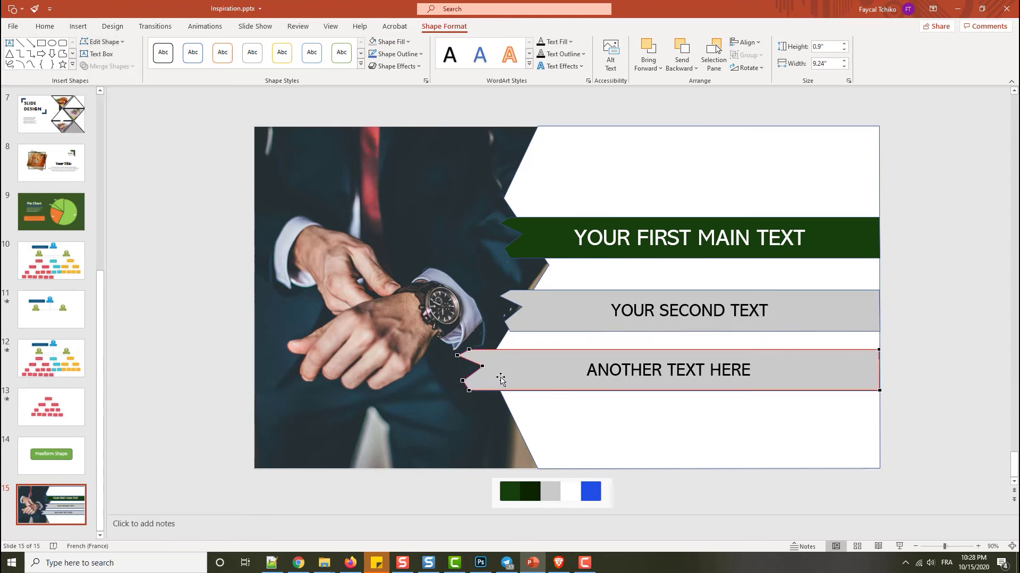
pyautogui.moveTo(458, 356)
pyautogui.mouseDown()
pyautogui.moveTo(471, 354)
pyautogui.moveTo(481, 377)
pyautogui.moveTo(616, 396)
pyautogui.mouseUp()
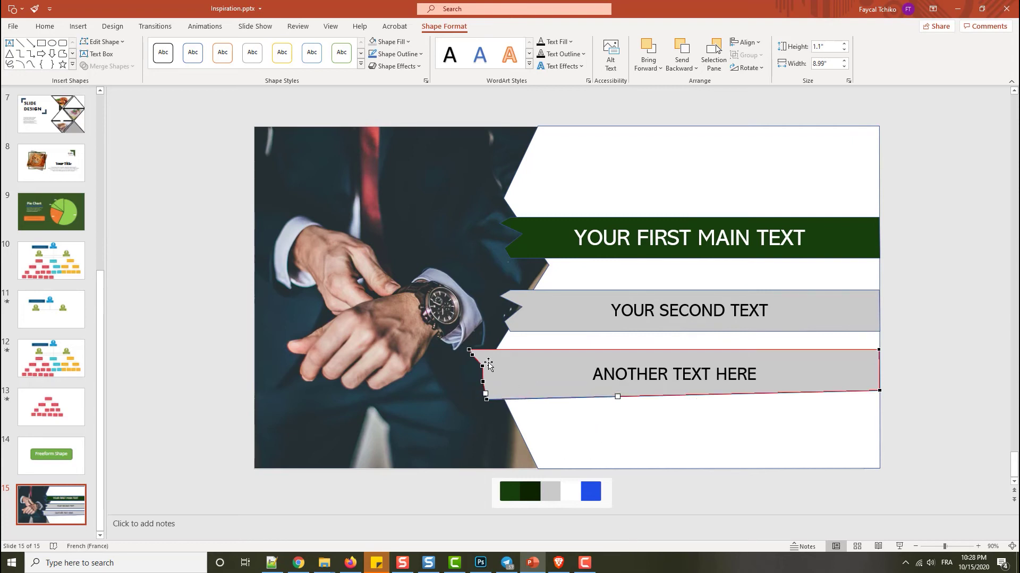
pyautogui.moveTo(470, 355)
pyautogui.mouseDown()
pyautogui.moveTo(471, 390)
pyautogui.moveTo(477, 381)
pyautogui.mouseUp()
pyautogui.click(481, 366)
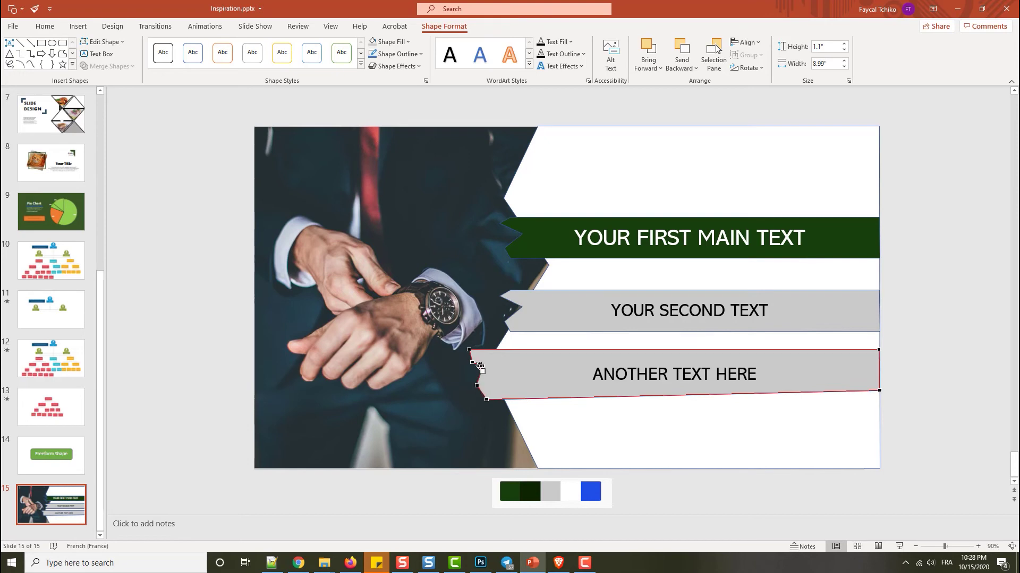
pyautogui.click(466, 410)
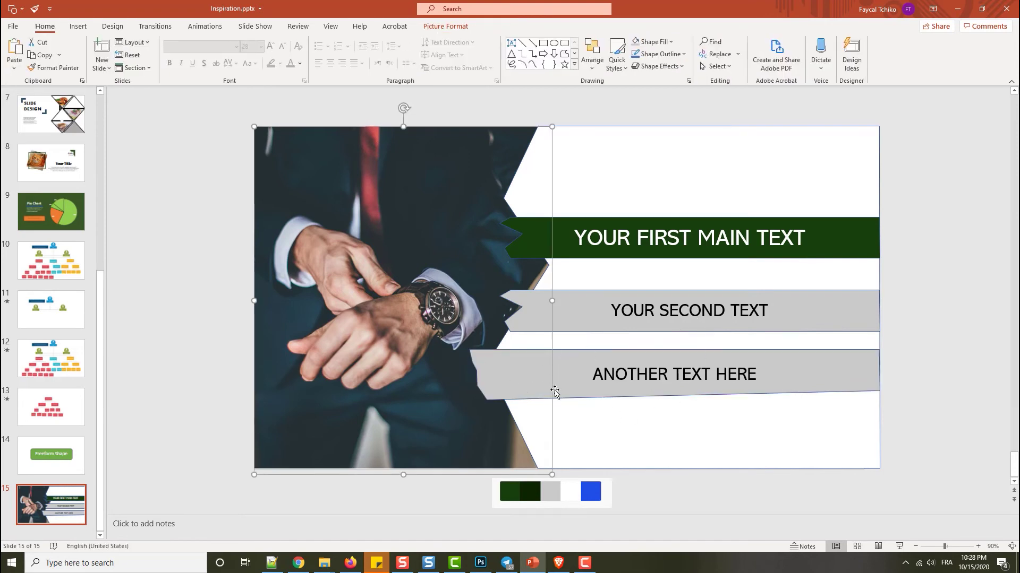
pyautogui.click(536, 376)
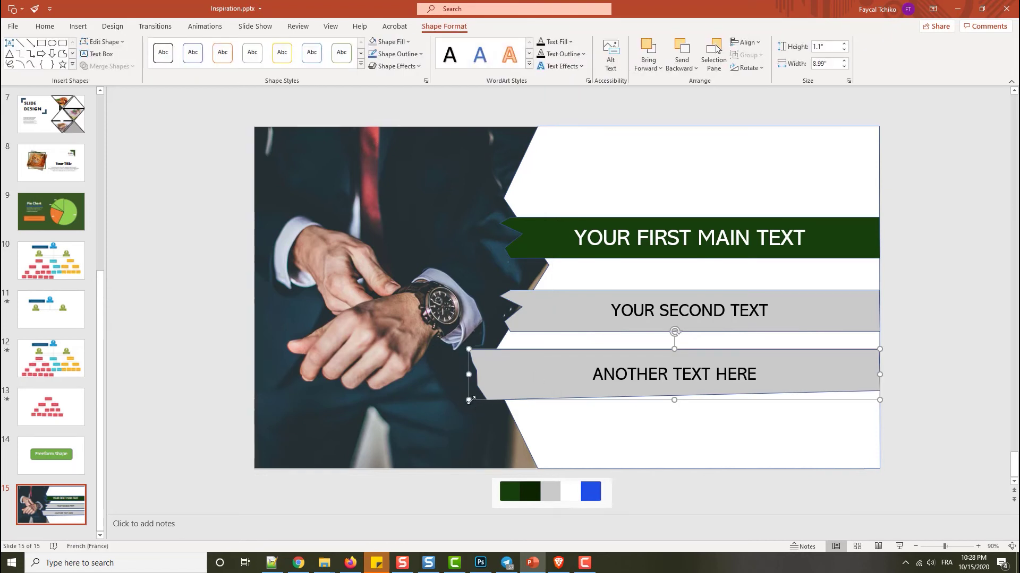
pyautogui.moveTo(470, 400); pyautogui.dragTo(473, 396)
pyautogui.click(629, 431)
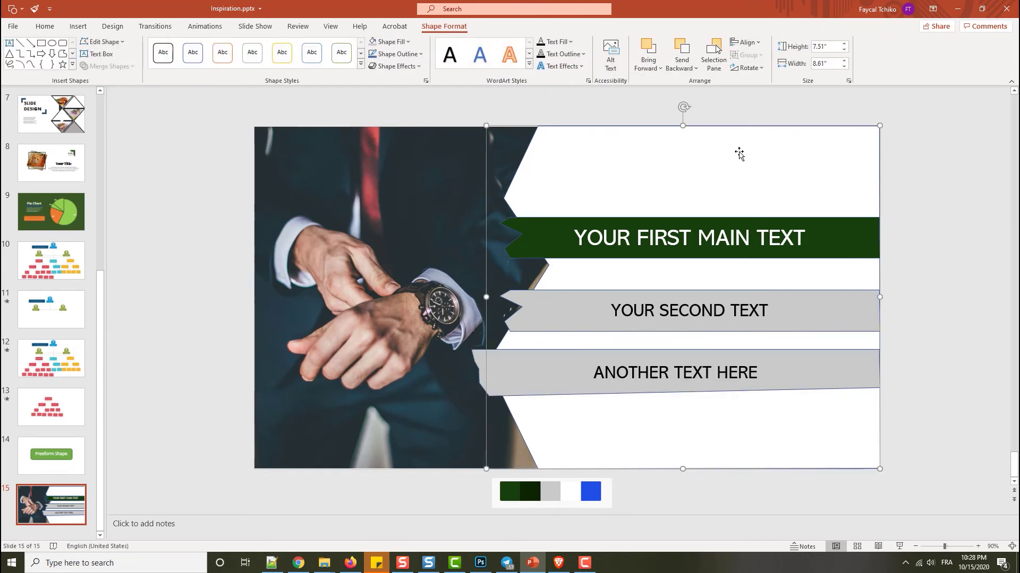
# Step: Make the YOUR SECOND TEXT banner's left notch shallower by moving its edge point
pyautogui.click(540, 314)
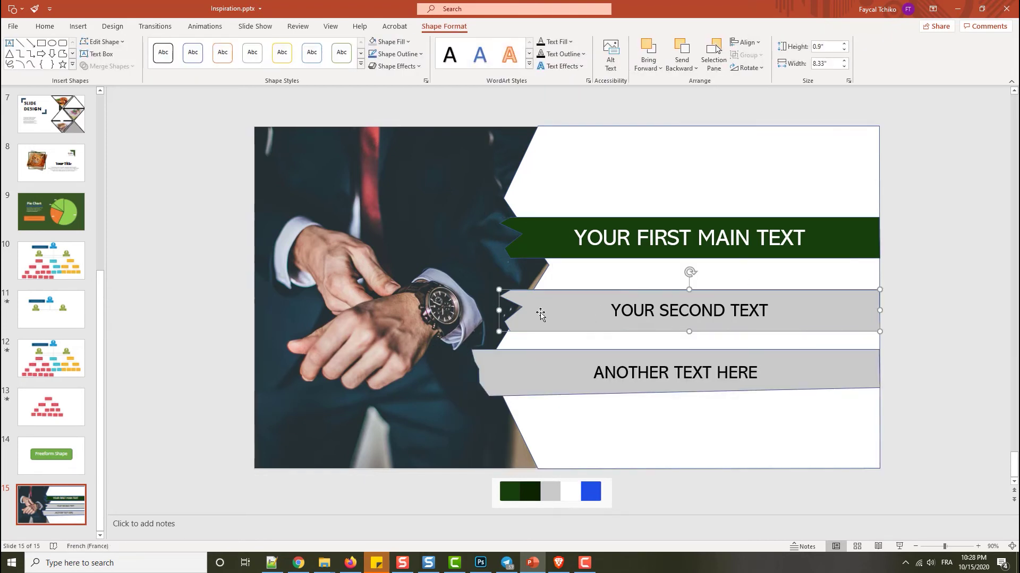
pyautogui.click(114, 42)
pyautogui.click(109, 69)
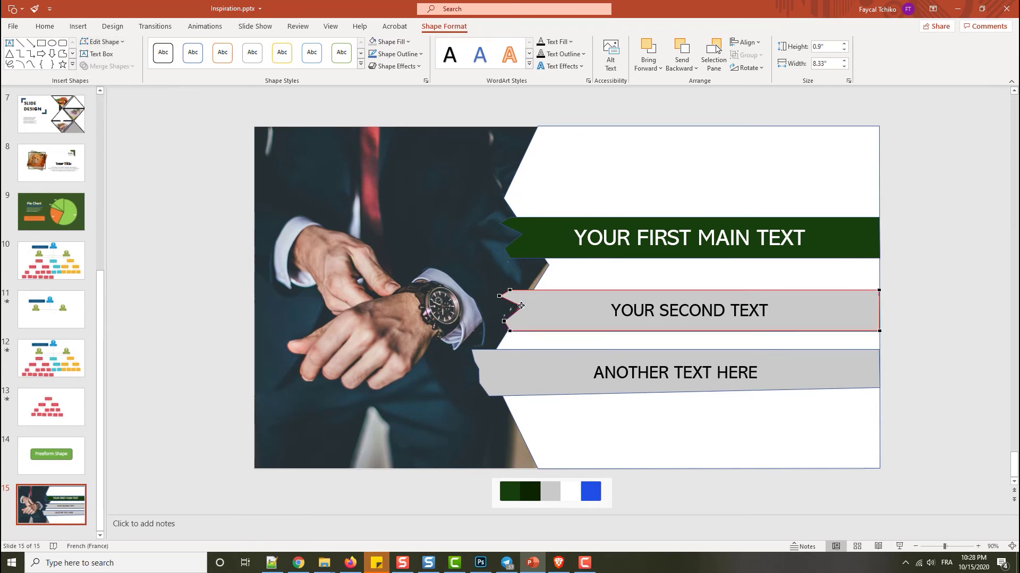
pyautogui.moveTo(522, 306); pyautogui.dragTo(501, 286)
pyautogui.click(549, 372)
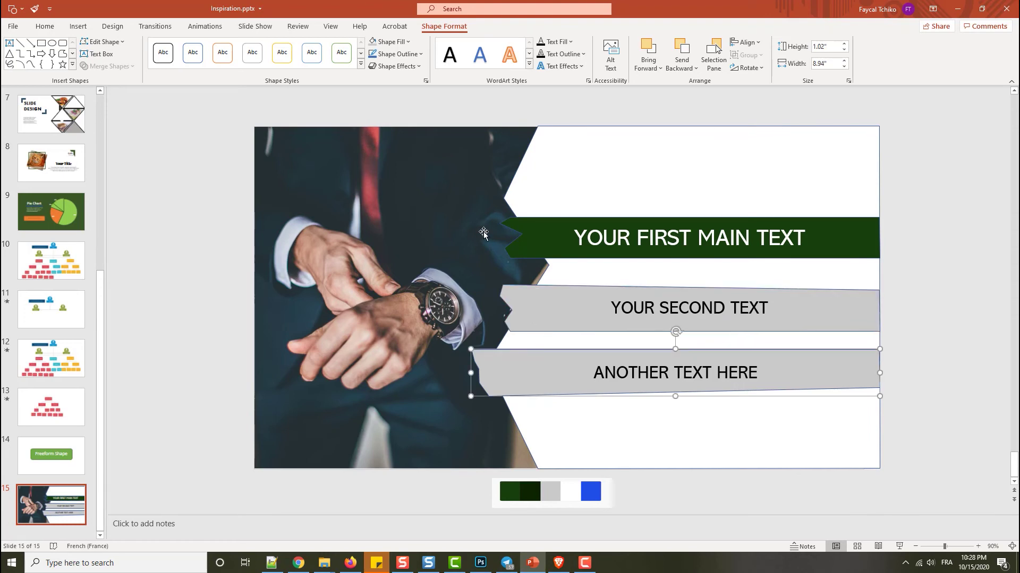
# Step: Adjust the left notch point of the green YOUR FIRST MAIN TEXT banner
pyautogui.click(484, 233)
pyautogui.click(532, 239)
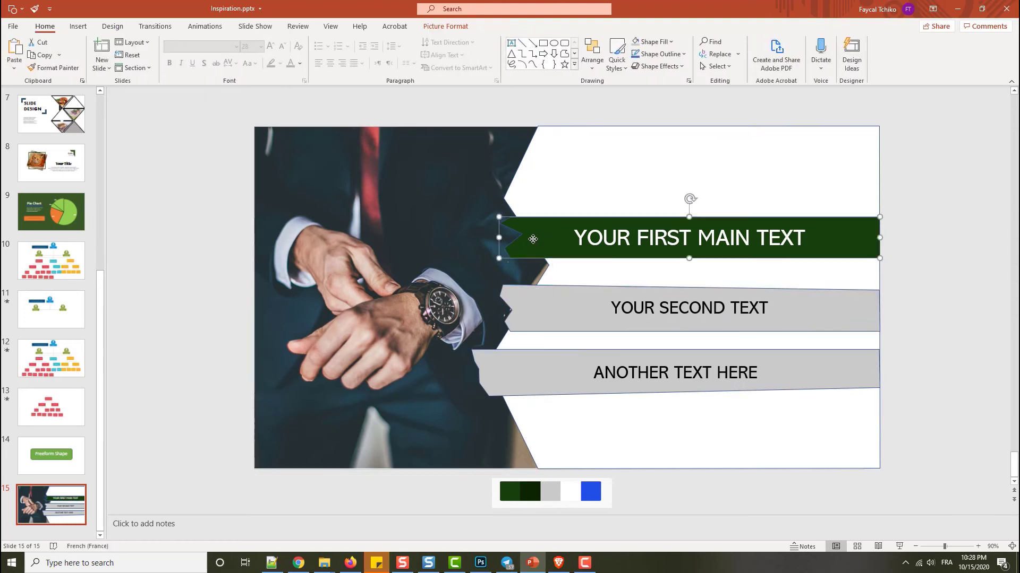
pyautogui.click(102, 42)
pyautogui.click(107, 85)
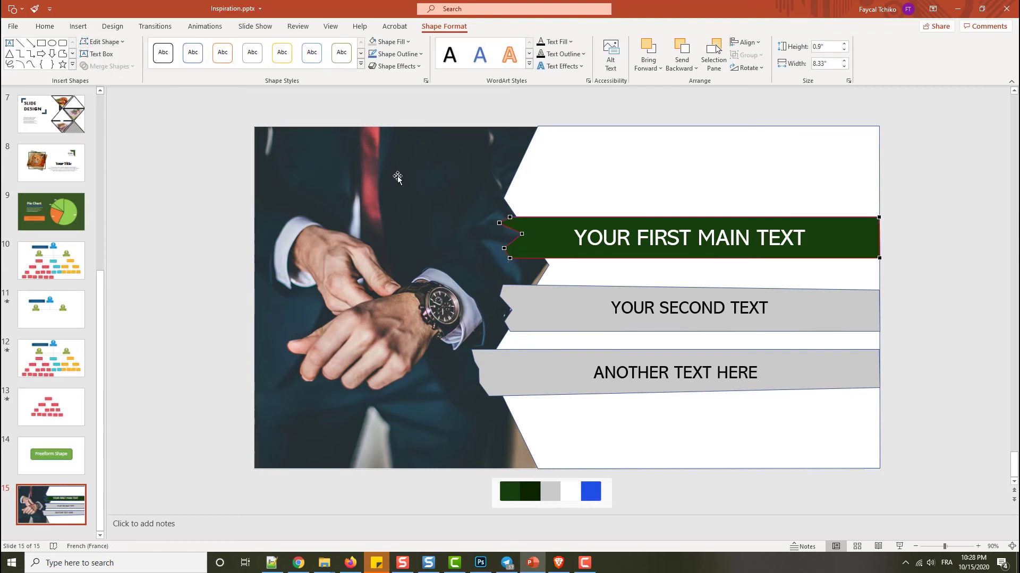
pyautogui.moveTo(509, 223); pyautogui.dragTo(509, 218)
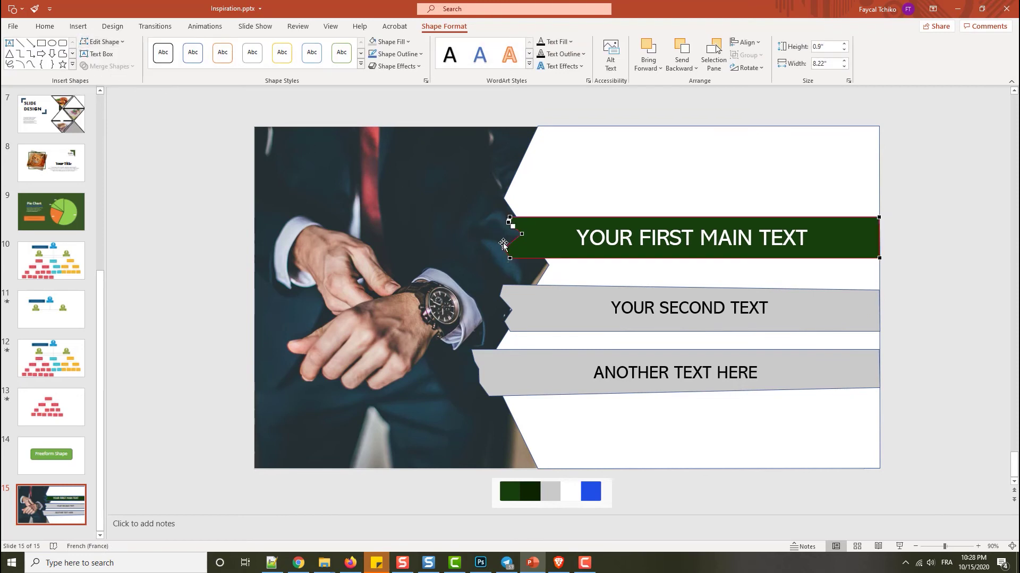
pyautogui.click(714, 212)
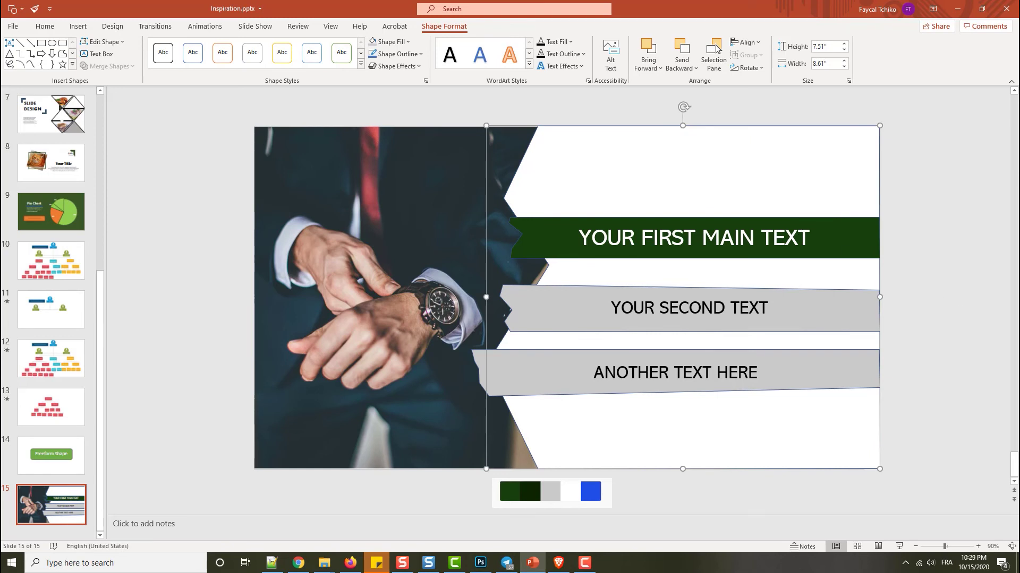
pyautogui.click(974, 365)
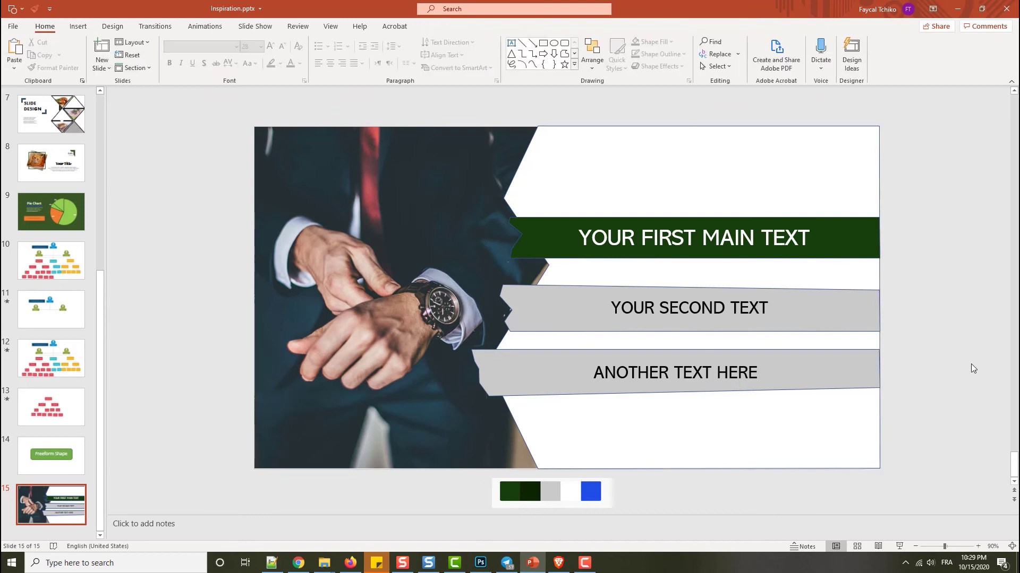